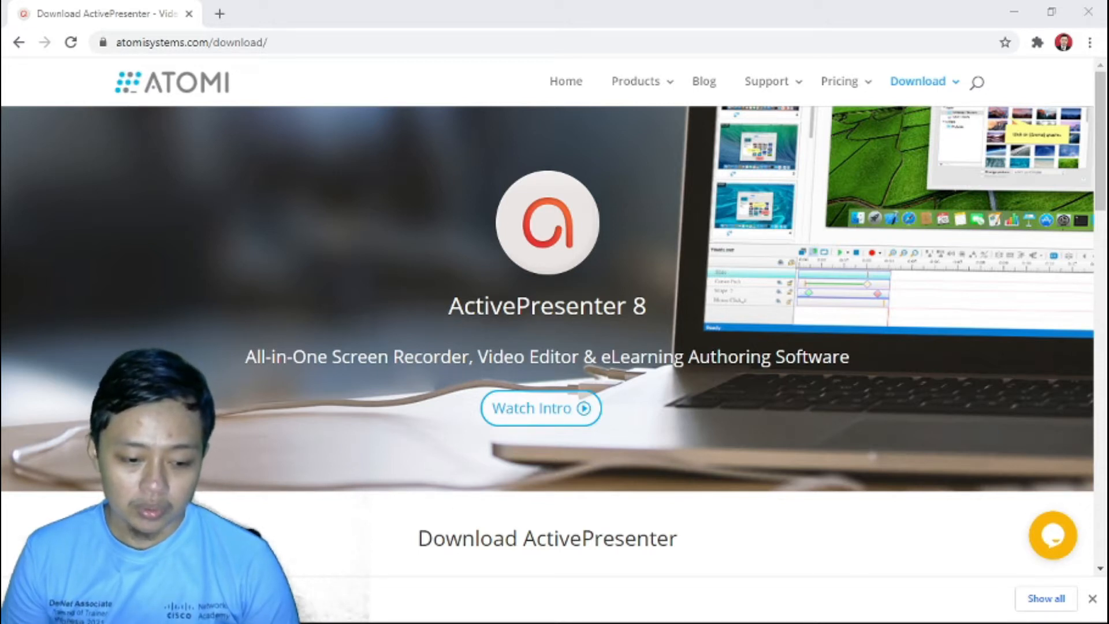
Examine the ActivePresenter download page, its web address and the product download options
click(428, 458)
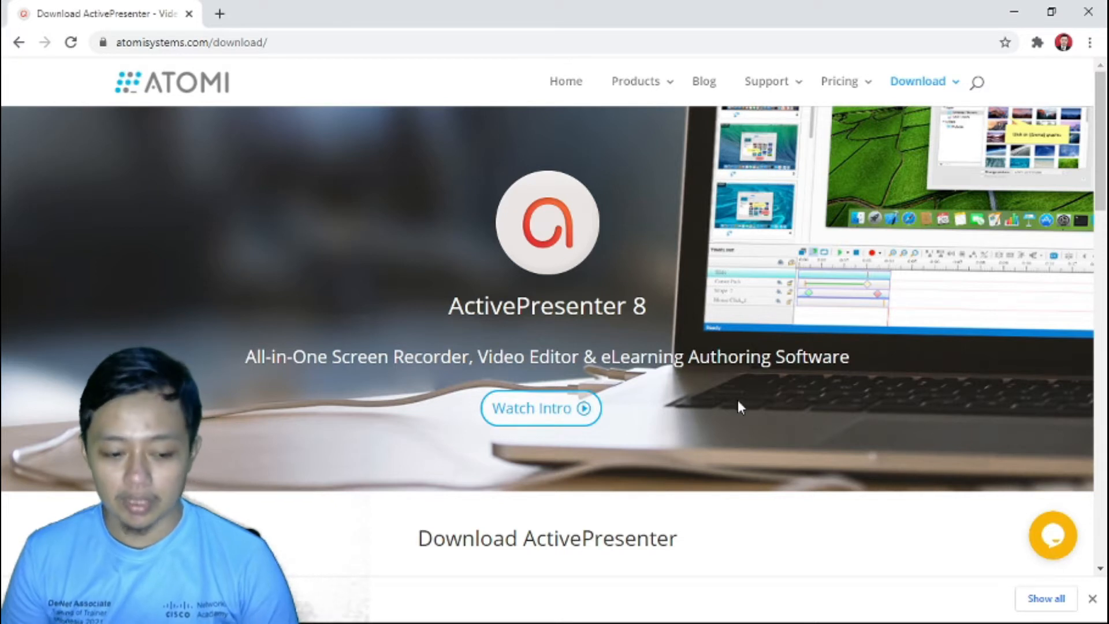
scroll(564, 378, down, 2)
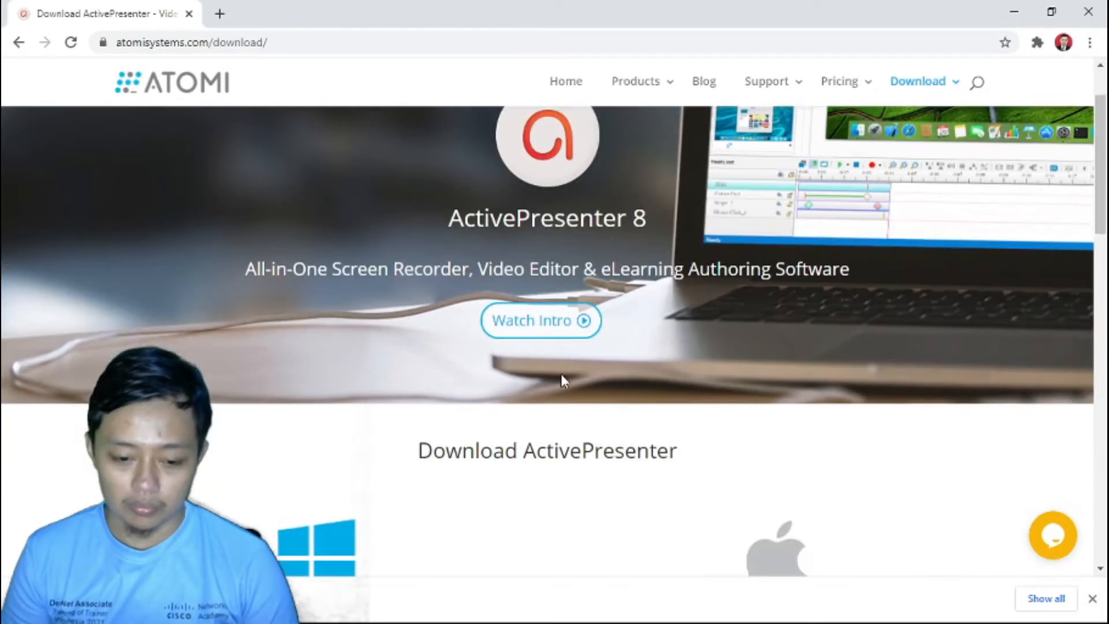
scroll(660, 362, up, 2)
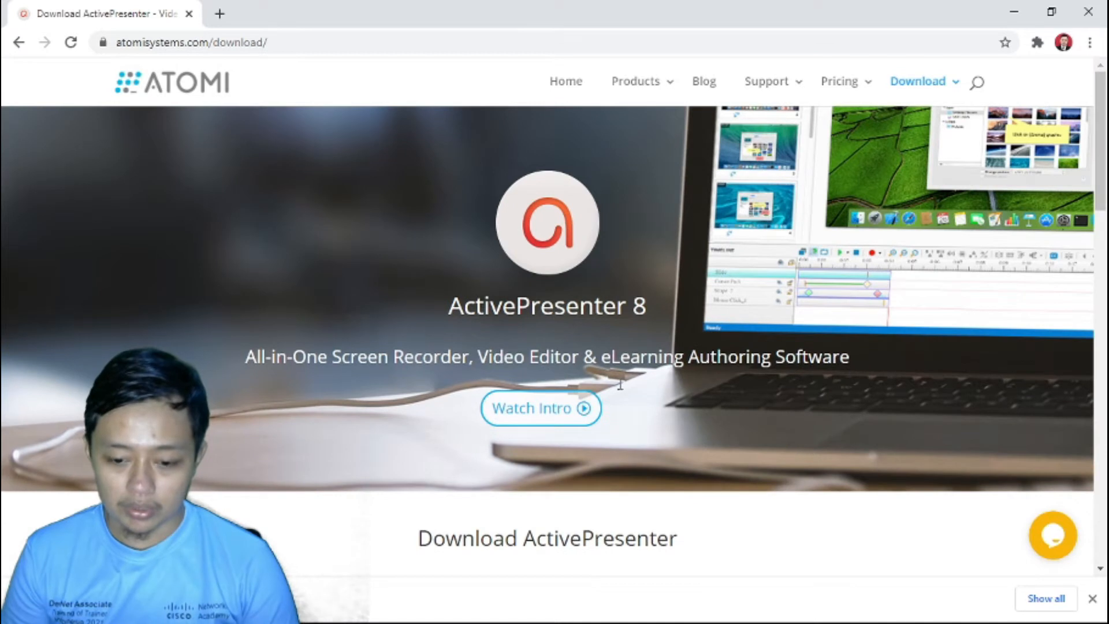
click(1092, 598)
scroll(660, 372, down, 2)
scroll(660, 373, up, 2)
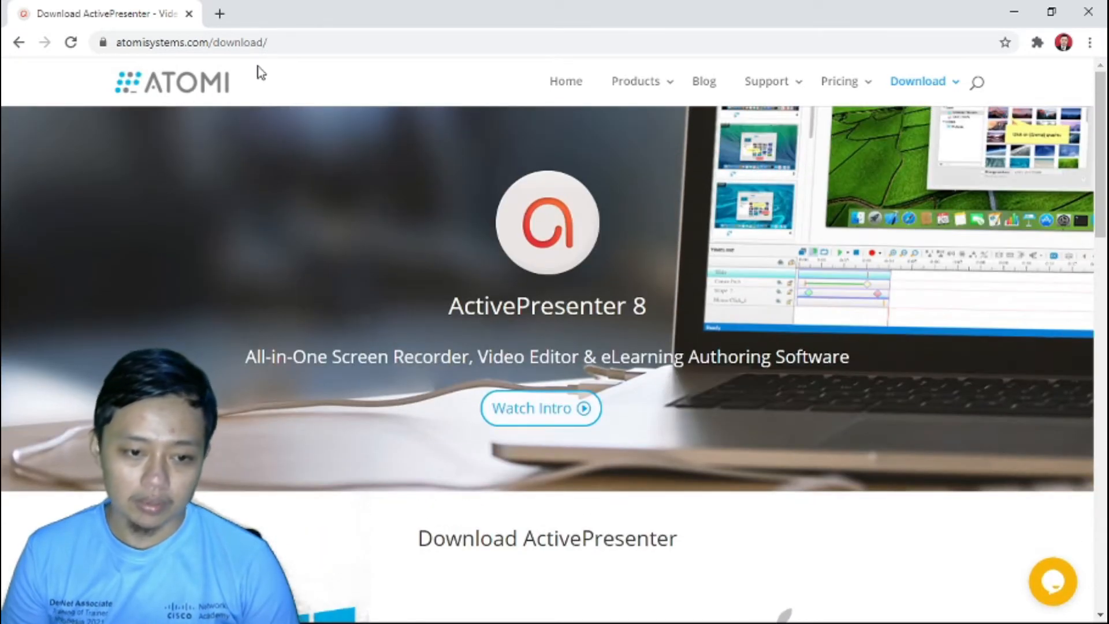
click(290, 43)
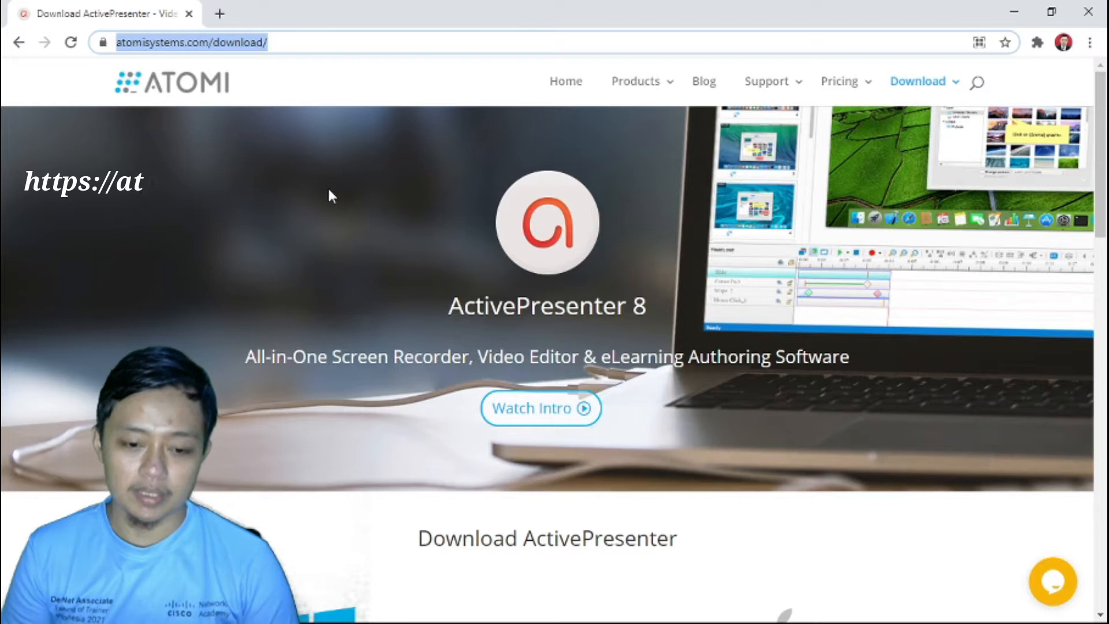
click(409, 267)
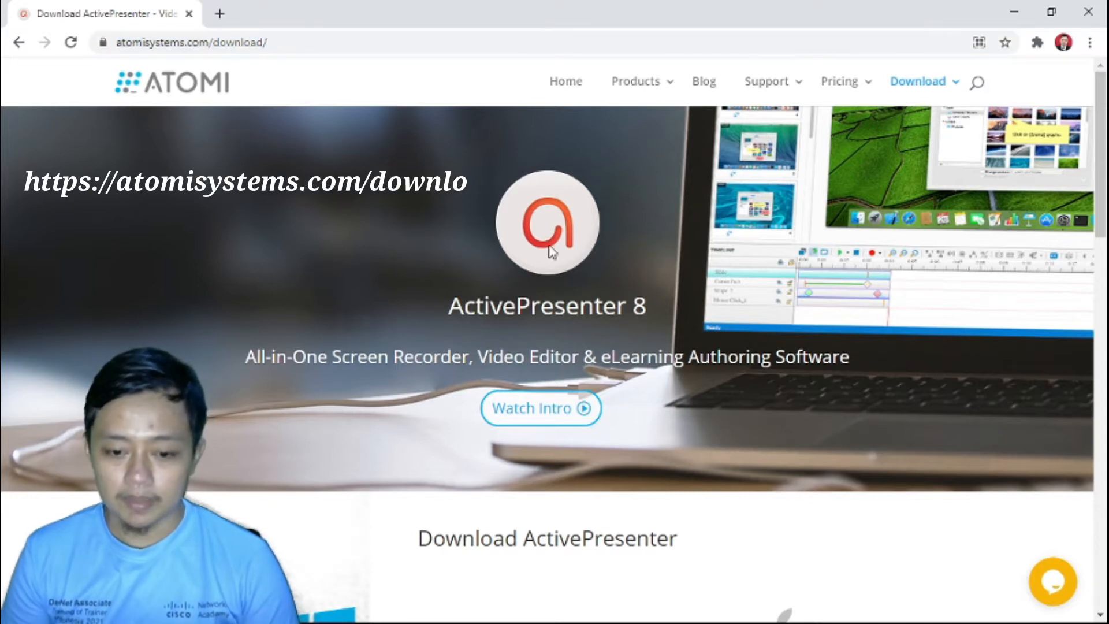
mouse_move(841, 102)
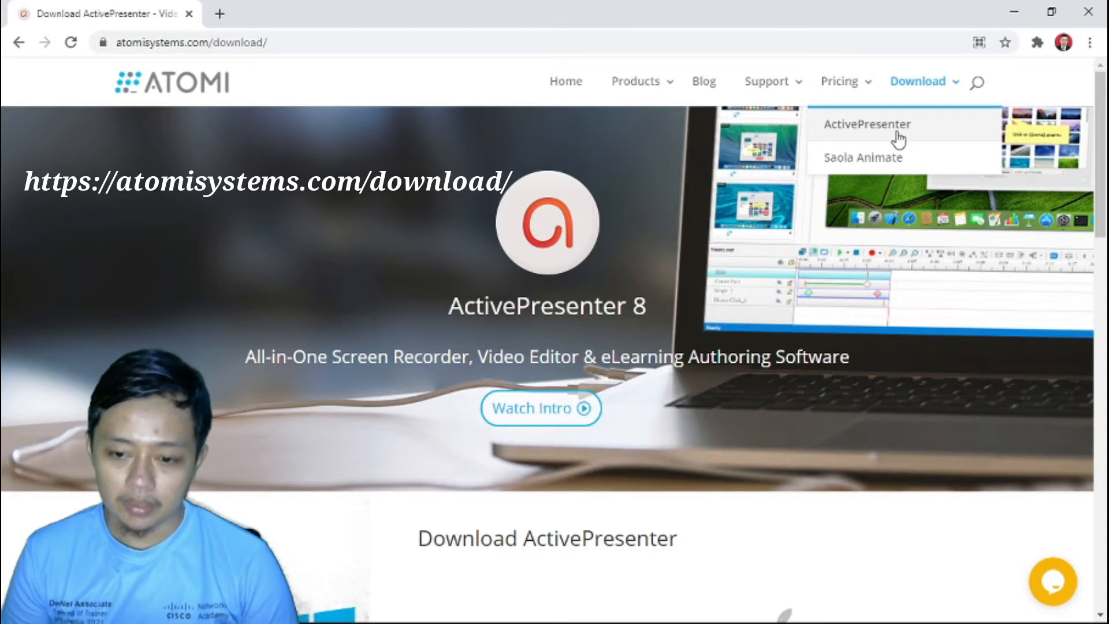
Download ActivePresenter 8.3.2 for Windows from the Atomi Systems download page
scroll(587, 344, down, 3)
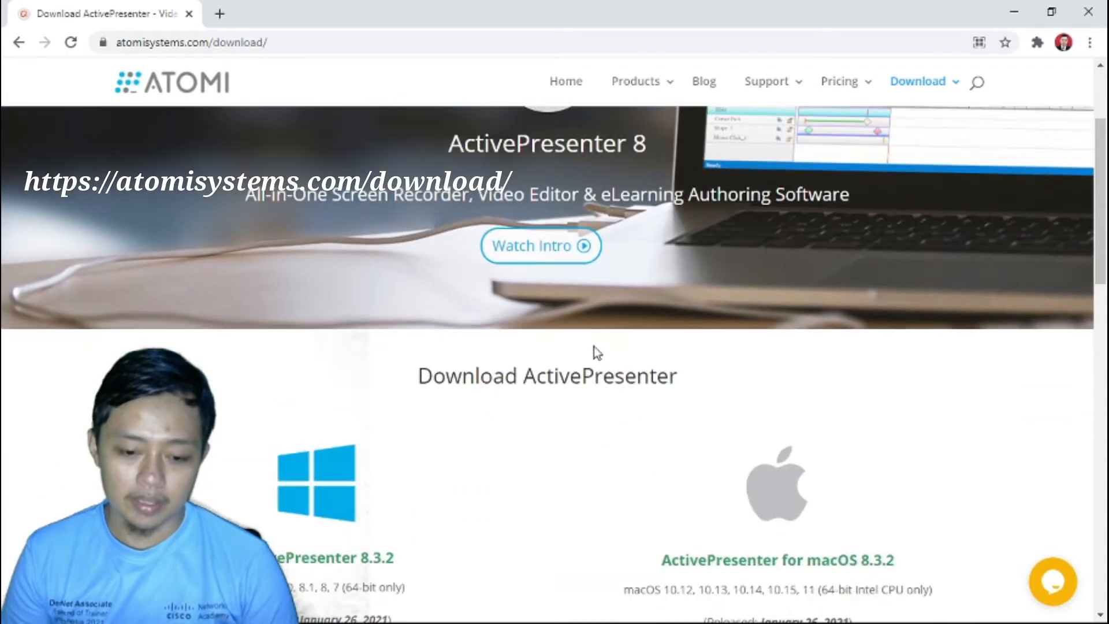
scroll(687, 327, down, 1)
scroll(687, 327, up, 4)
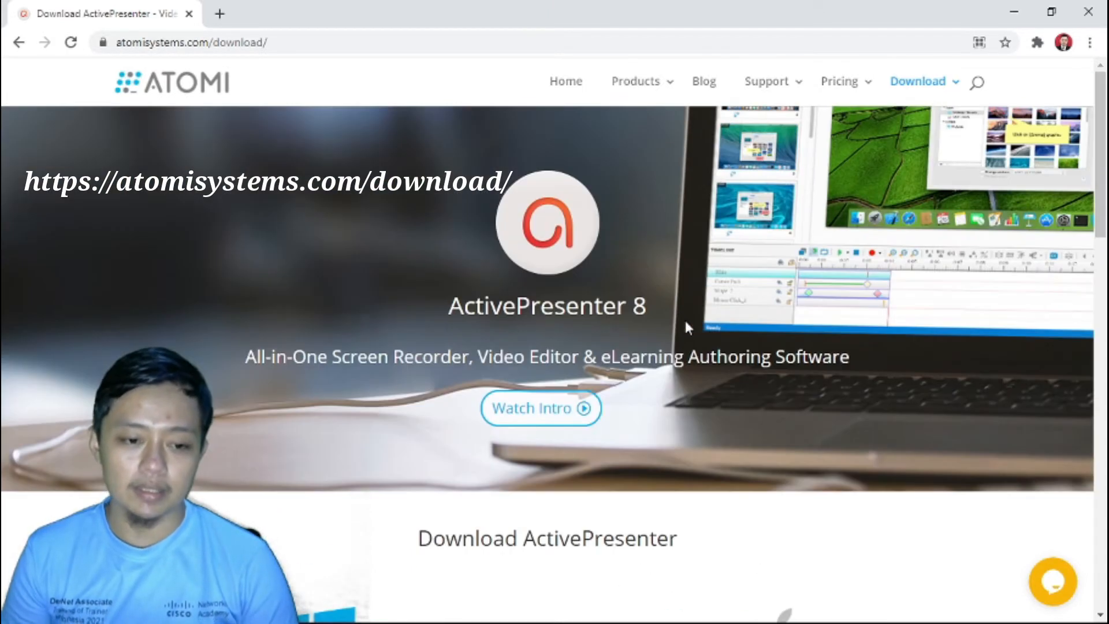
scroll(687, 328, down, 4)
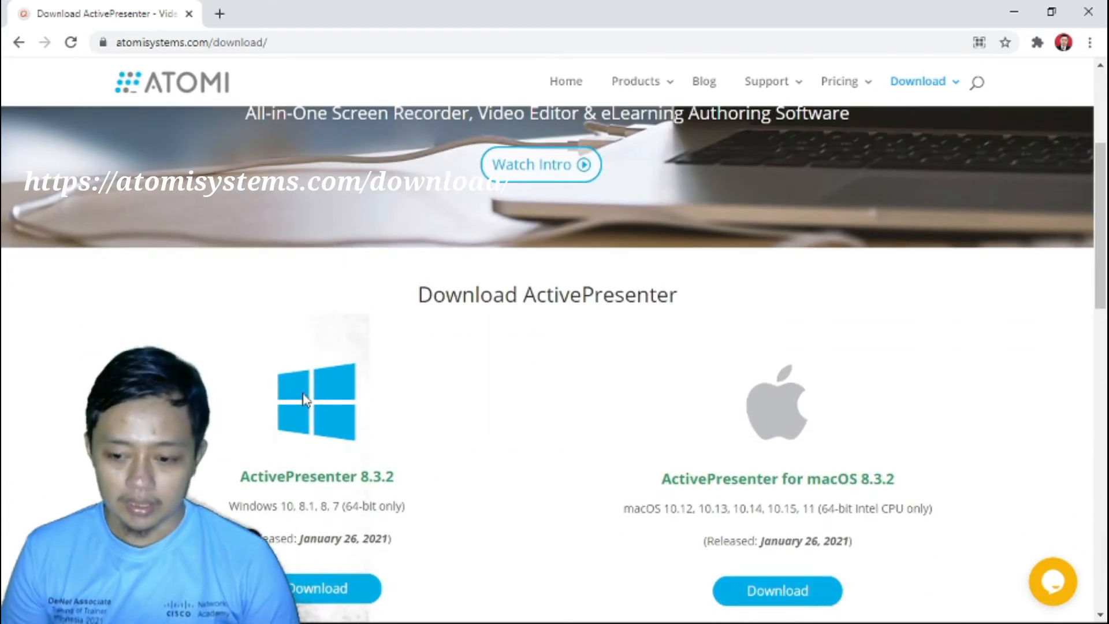
scroll(499, 420, up, 4)
scroll(500, 420, down, 8)
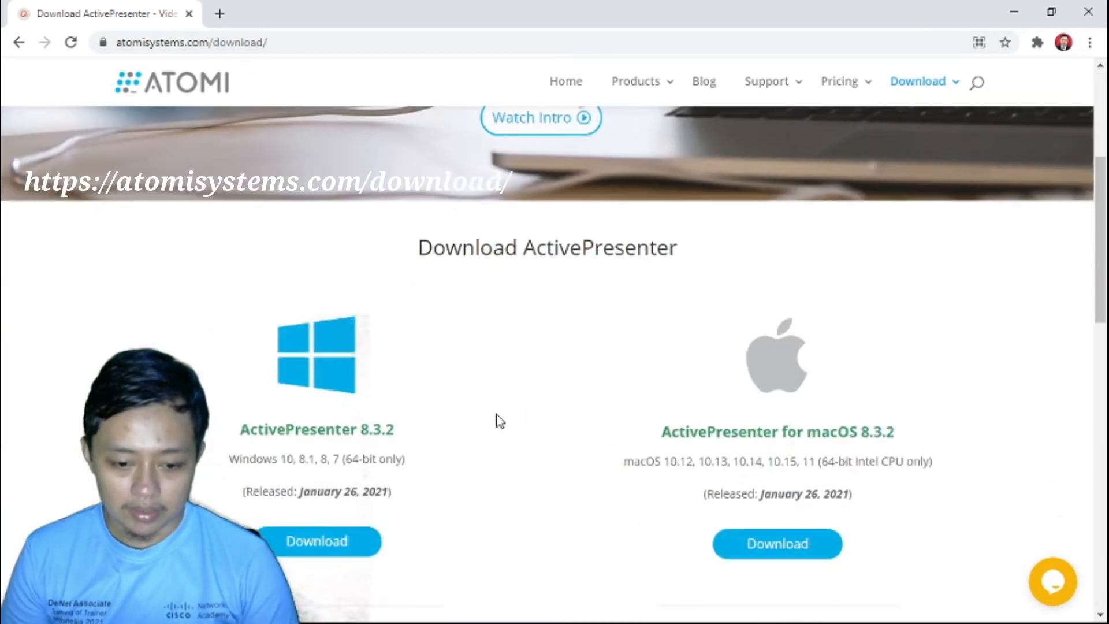
scroll(499, 421, up, 1)
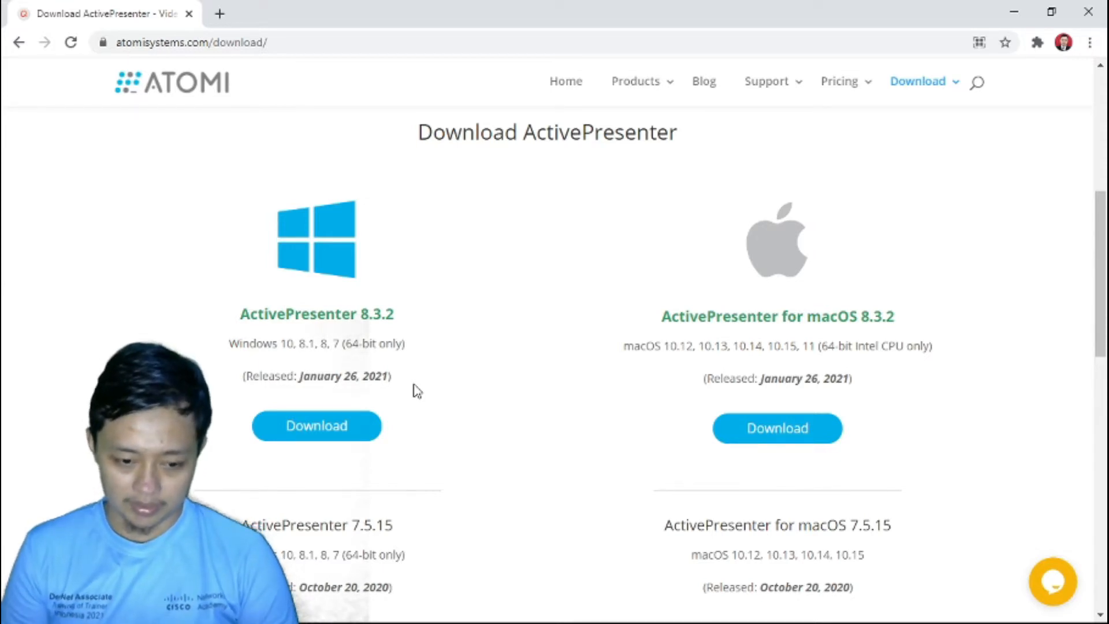
click(320, 430)
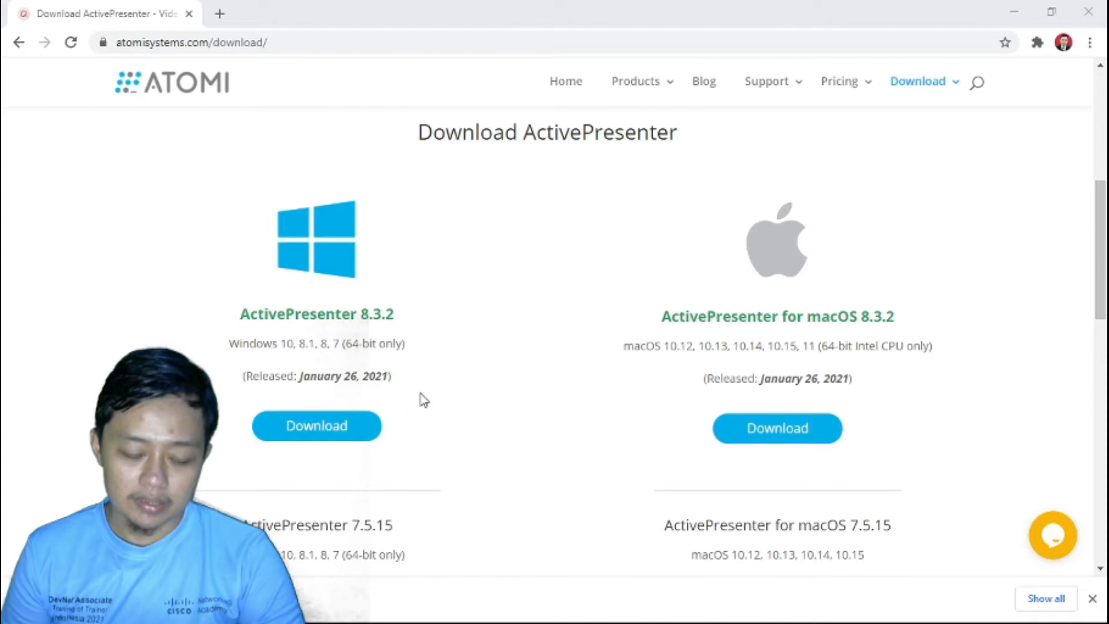
click(632, 333)
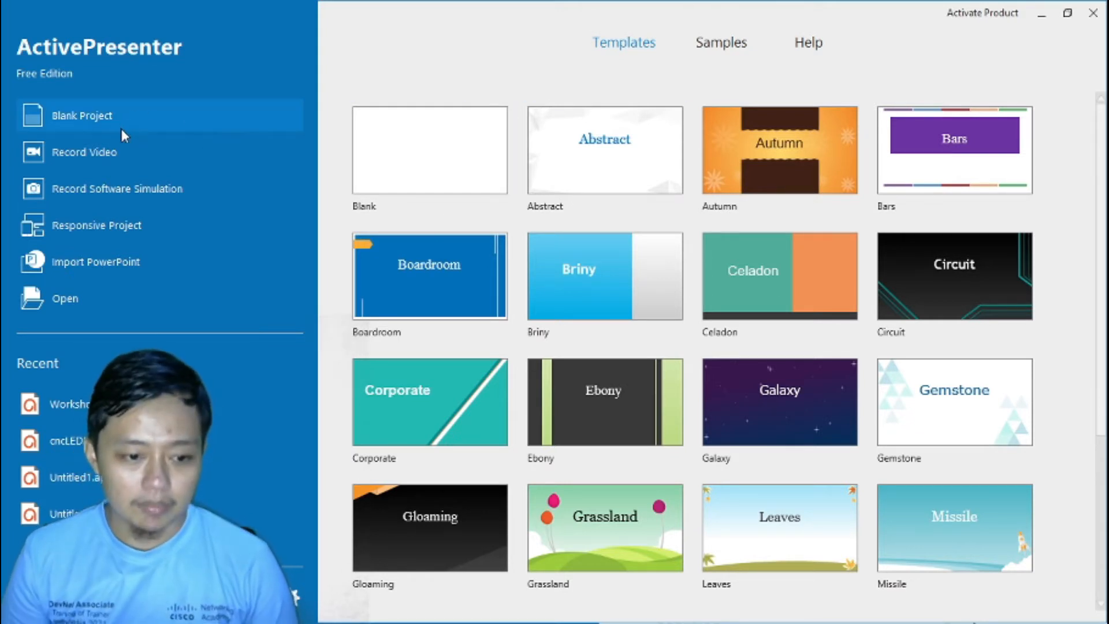
Browse the project templates and start a new Record Video project in ActivePresenter
click(116, 162)
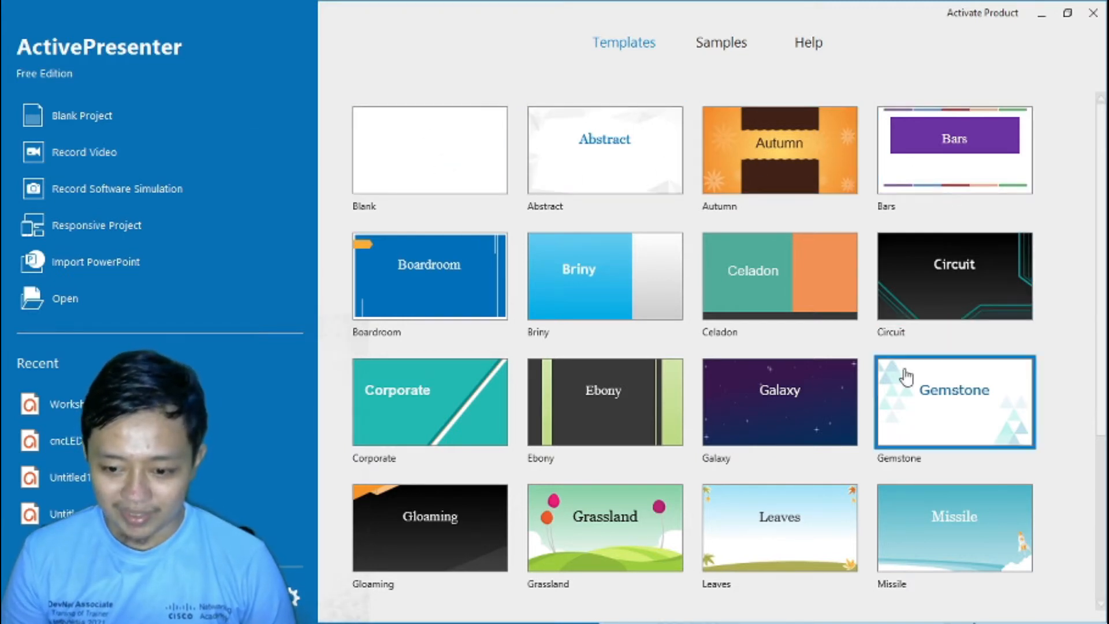
scroll(833, 406, down, 2)
scroll(835, 405, down, 3)
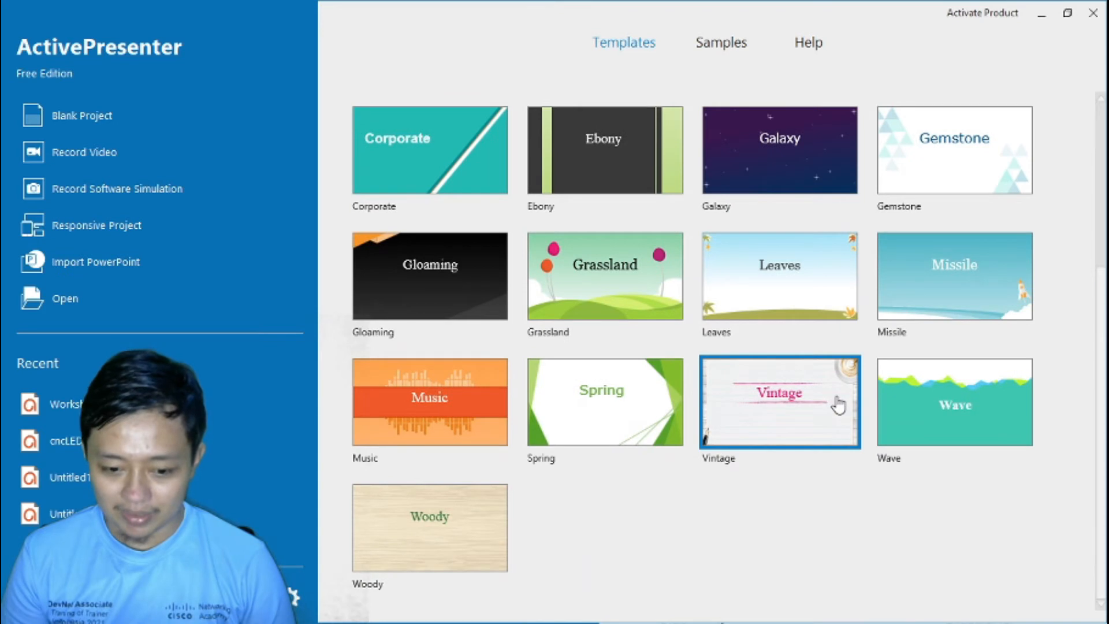
scroll(843, 398, up, 3)
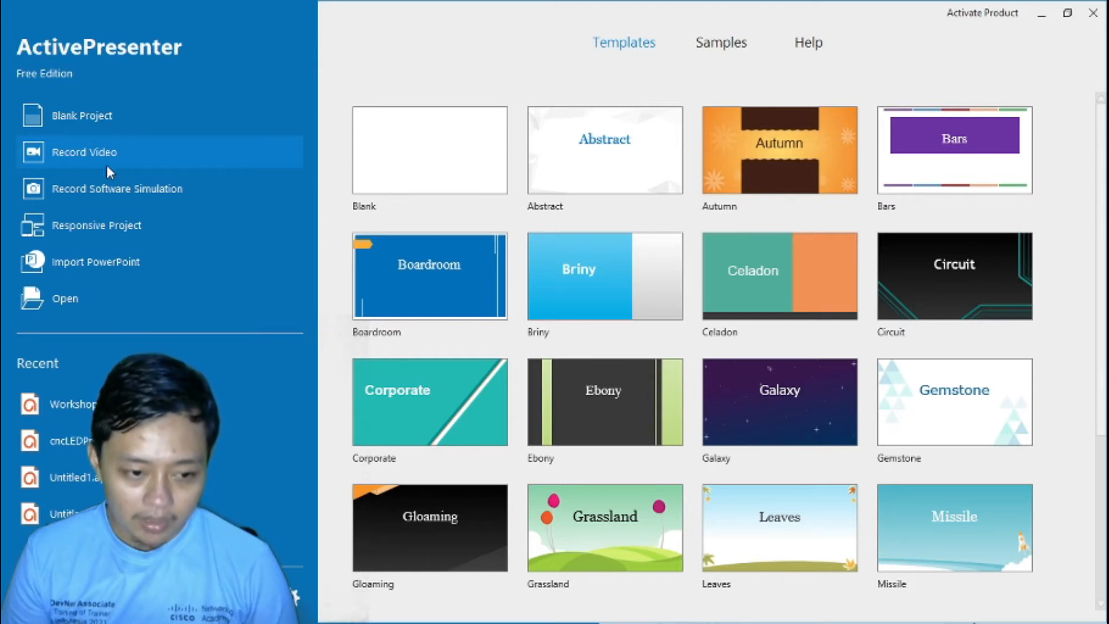
click(88, 160)
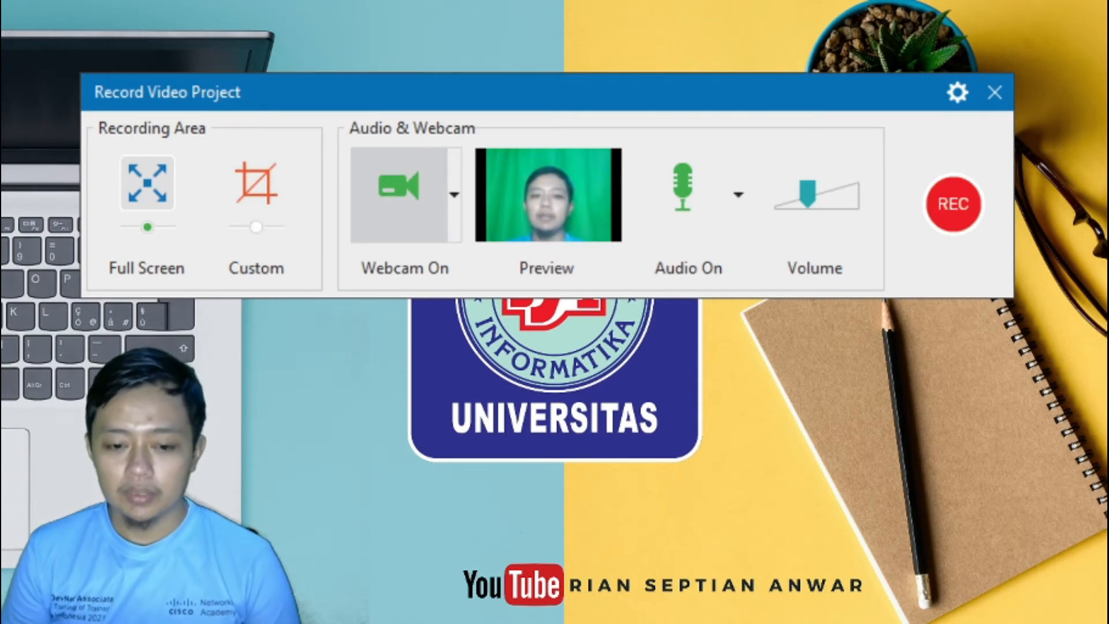
Toggle the webcam off and on again, and set a Custom recording area locked to the PowerPoint Slide Show application
click(400, 204)
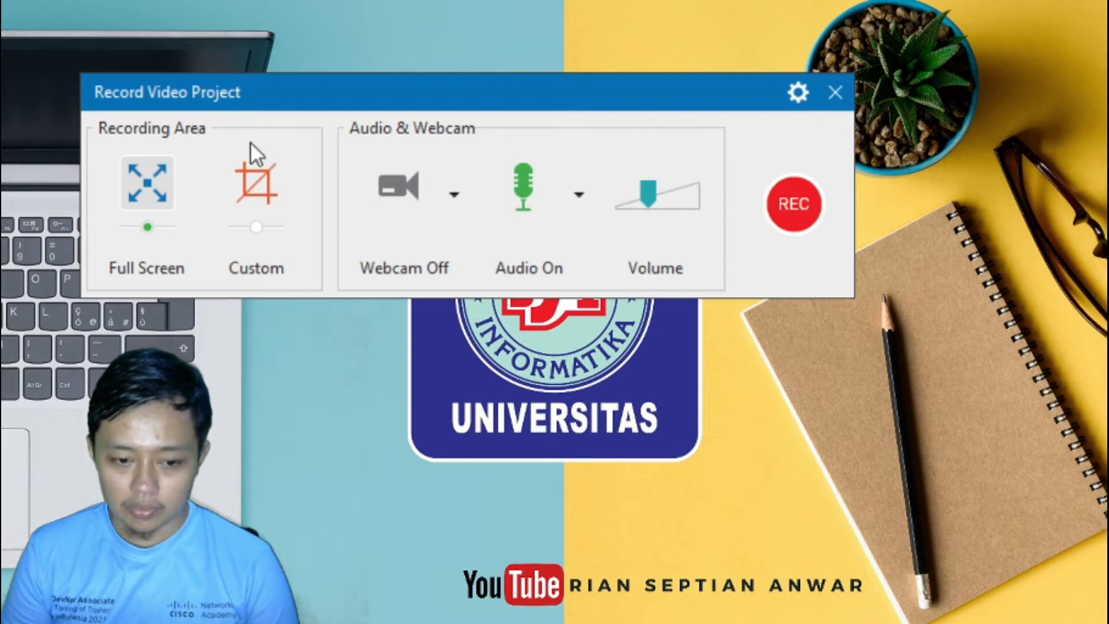
click(386, 199)
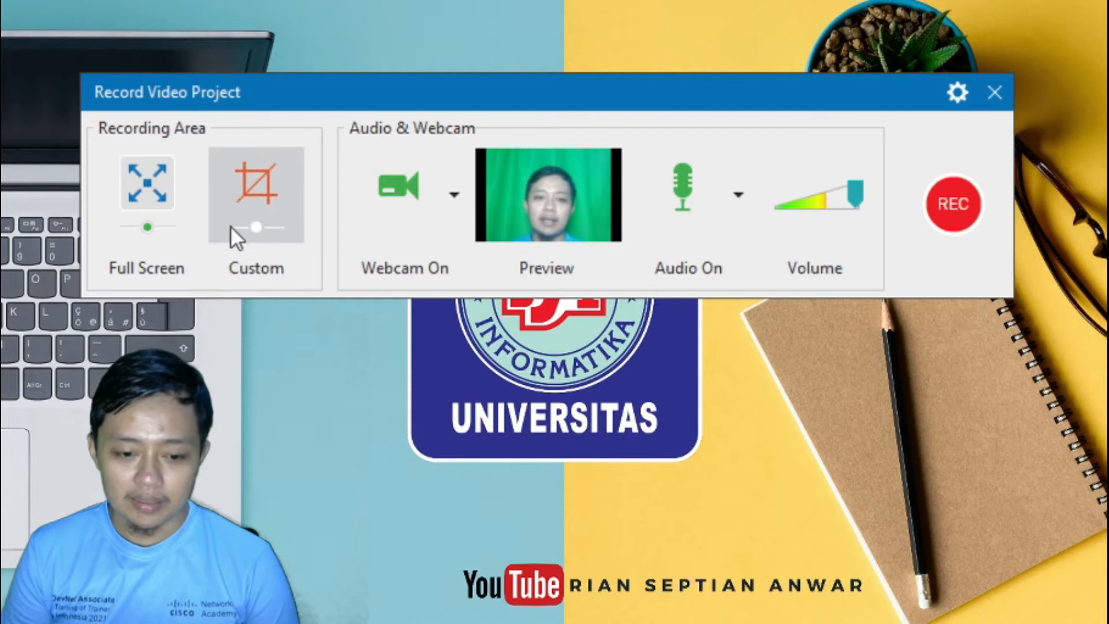
click(254, 230)
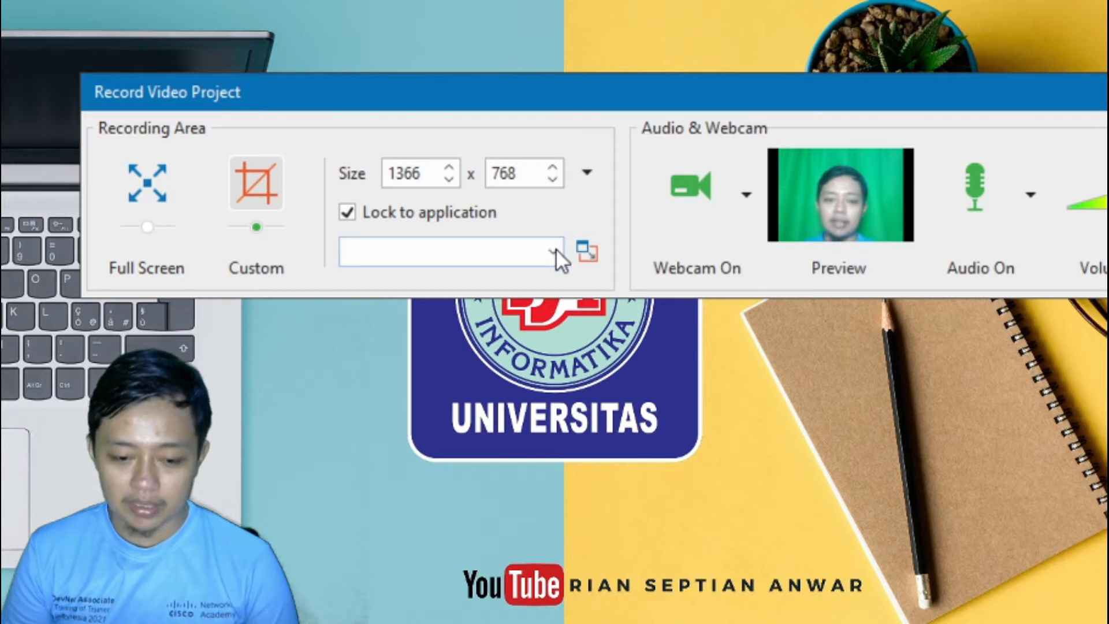
click(497, 283)
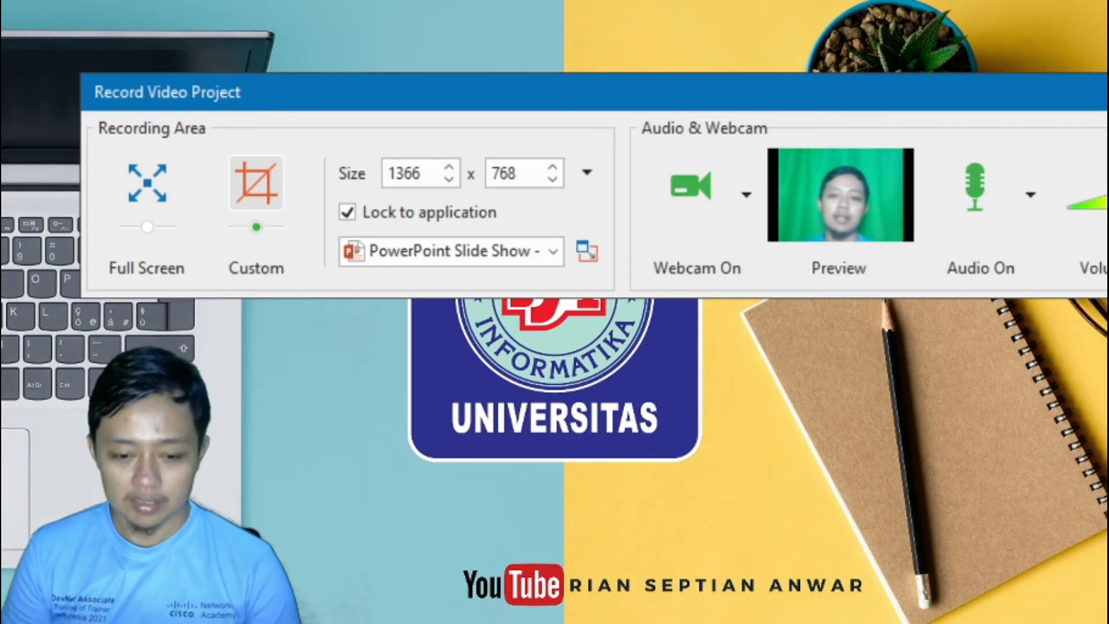
click(151, 237)
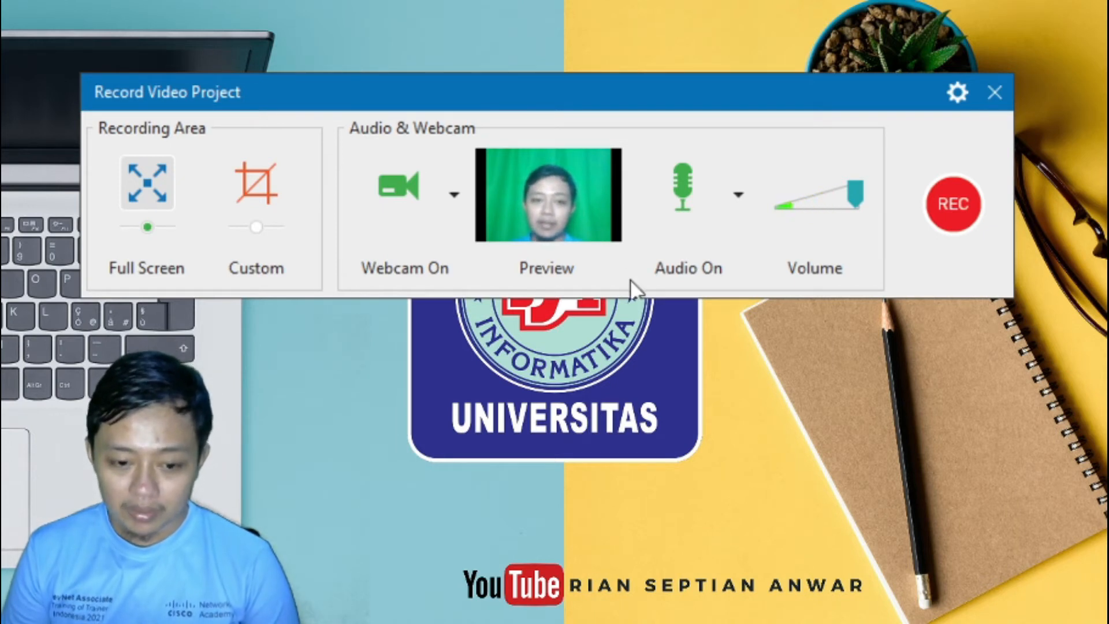
click(250, 231)
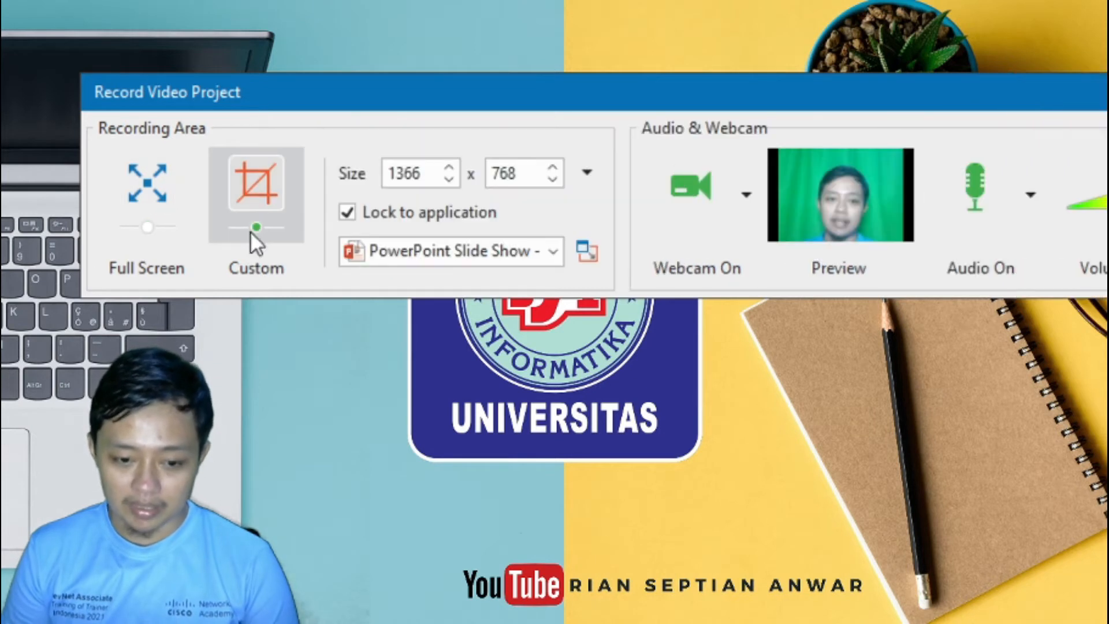
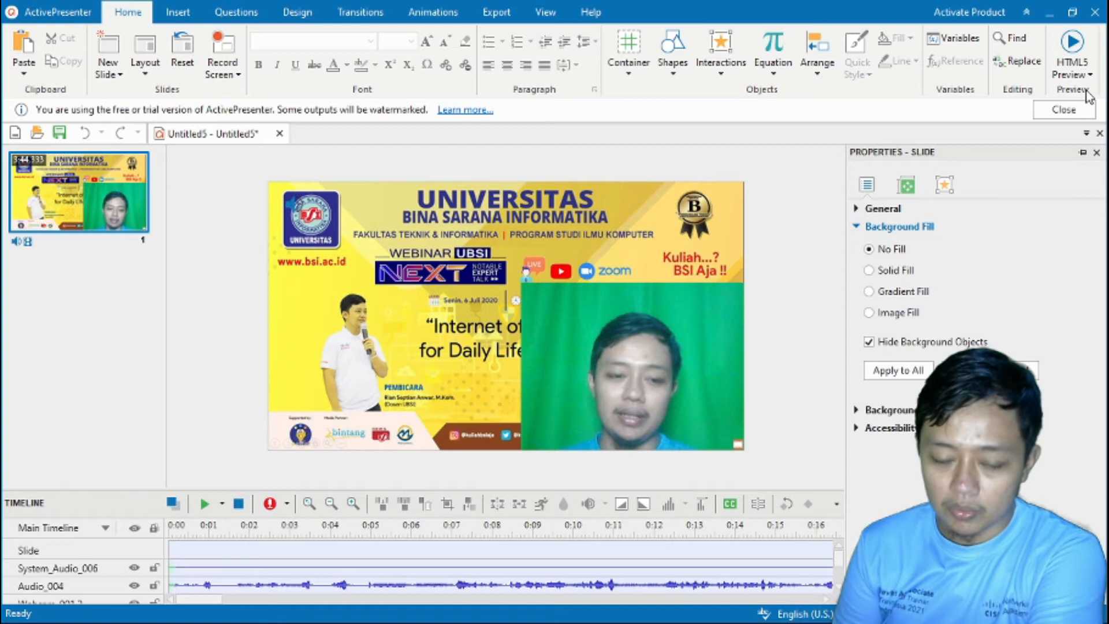
Examine the insert, question, design, transition, animation and export commands available for editing the recorded project
click(180, 12)
click(245, 17)
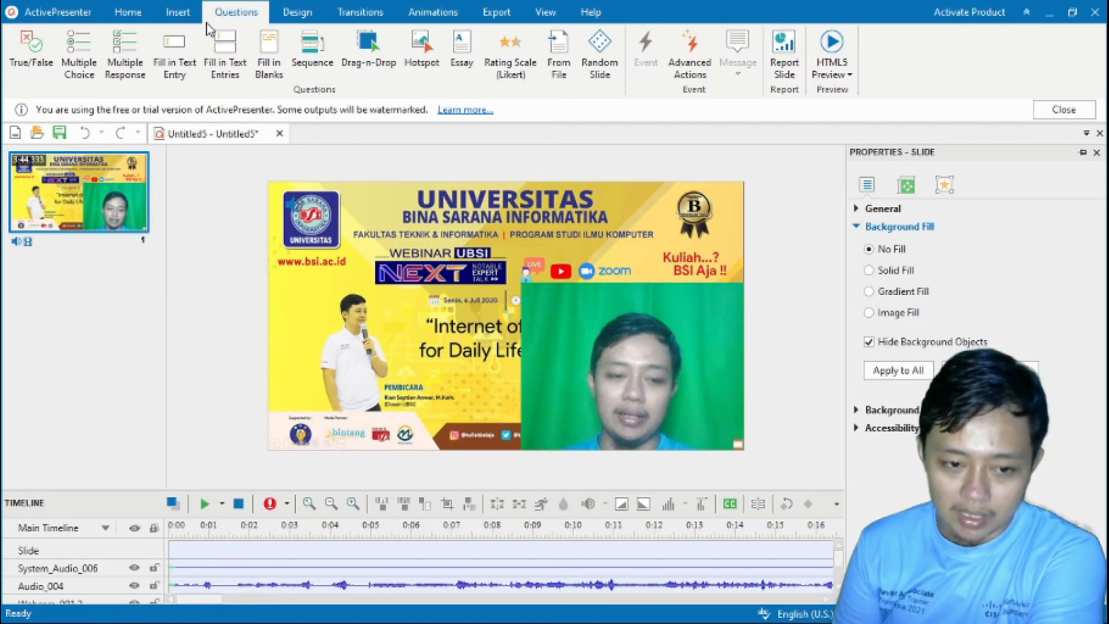
click(296, 13)
click(368, 17)
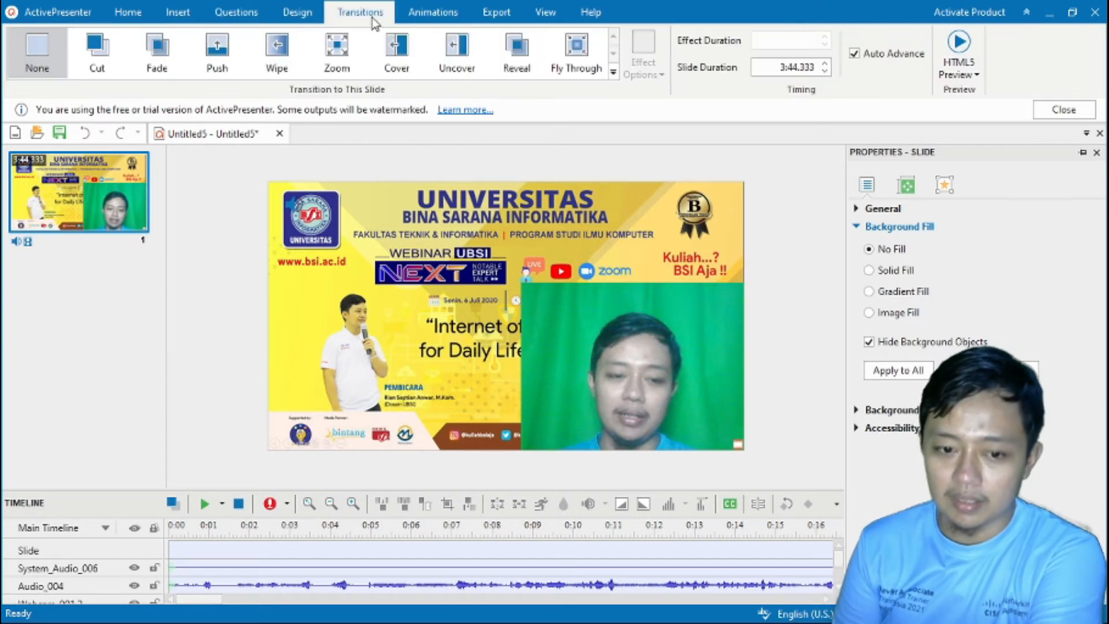
click(442, 17)
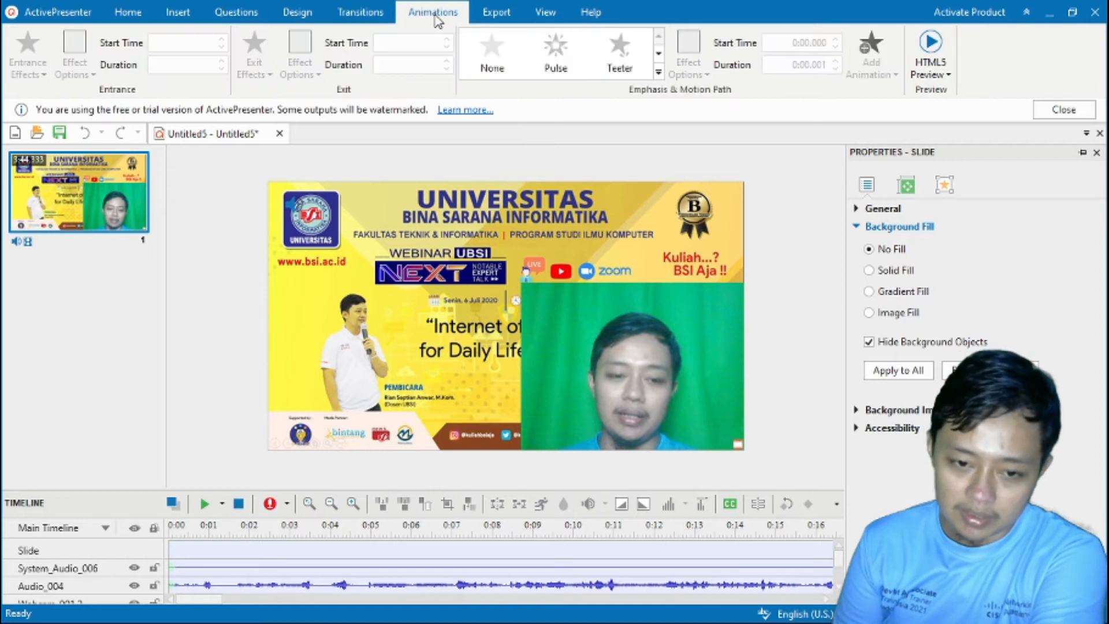
click(507, 17)
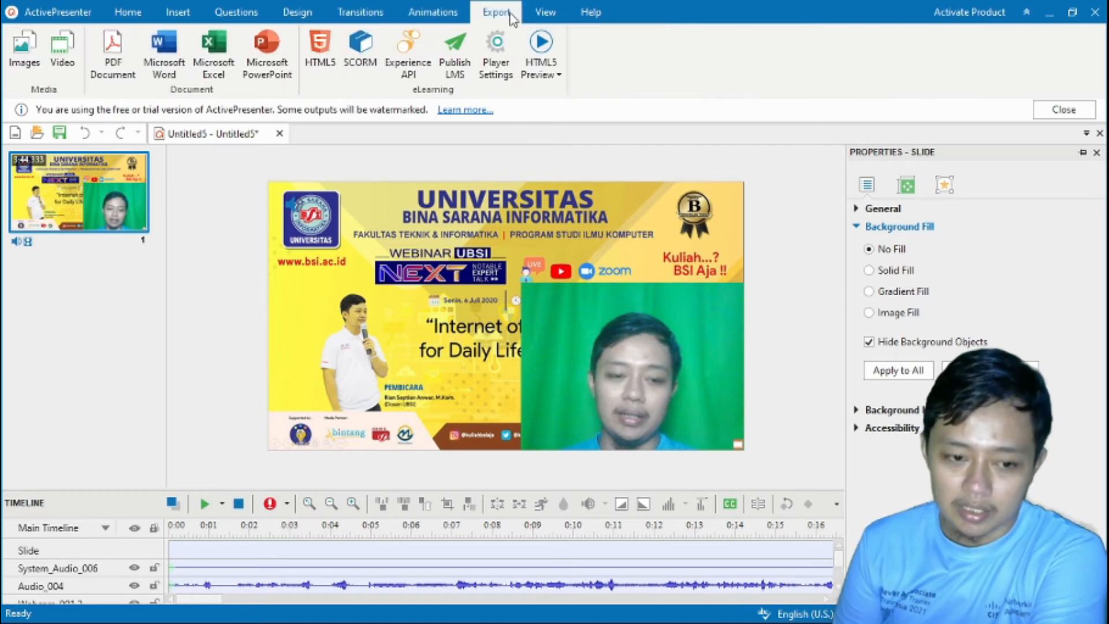
click(106, 12)
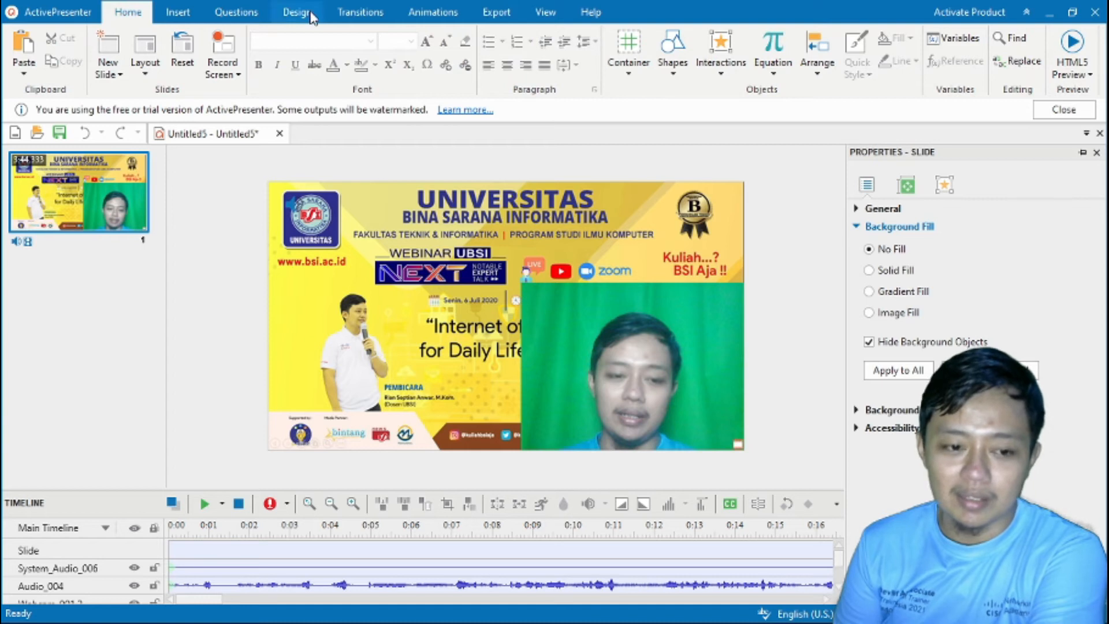
click(179, 18)
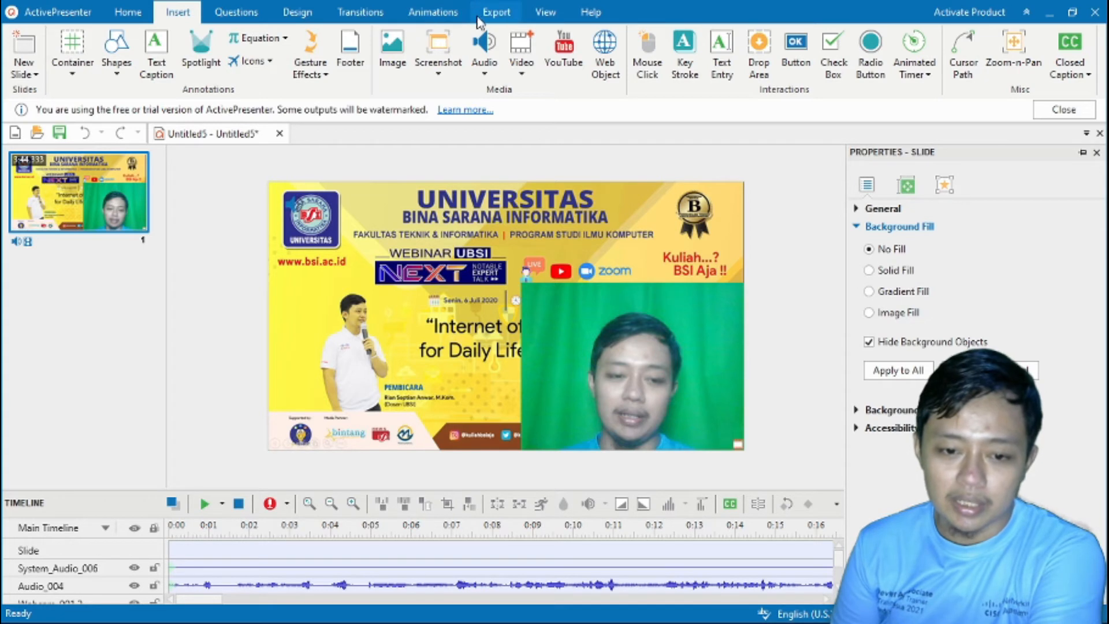
click(505, 20)
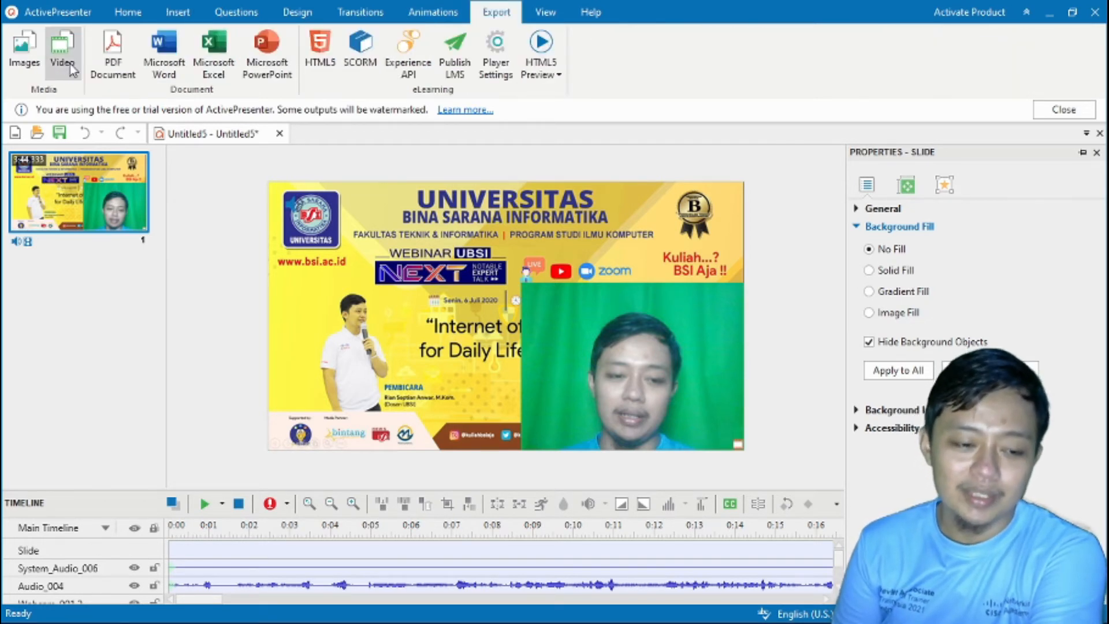
click(121, 15)
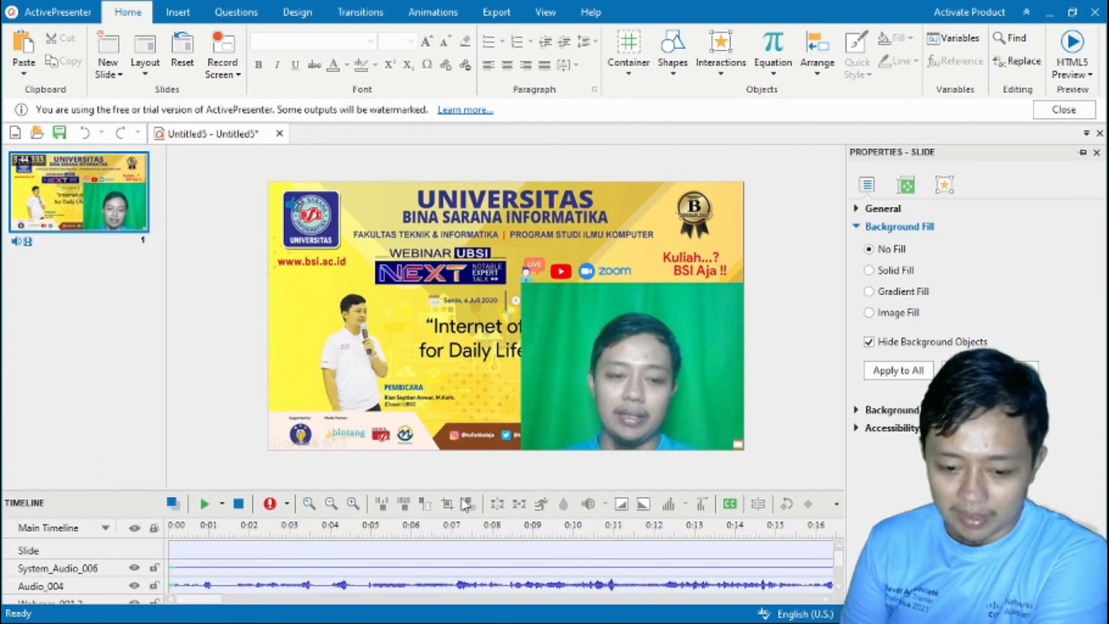
Play back the recorded slide from the start of the timeline, pause it and go back to an earlier time
click(203, 504)
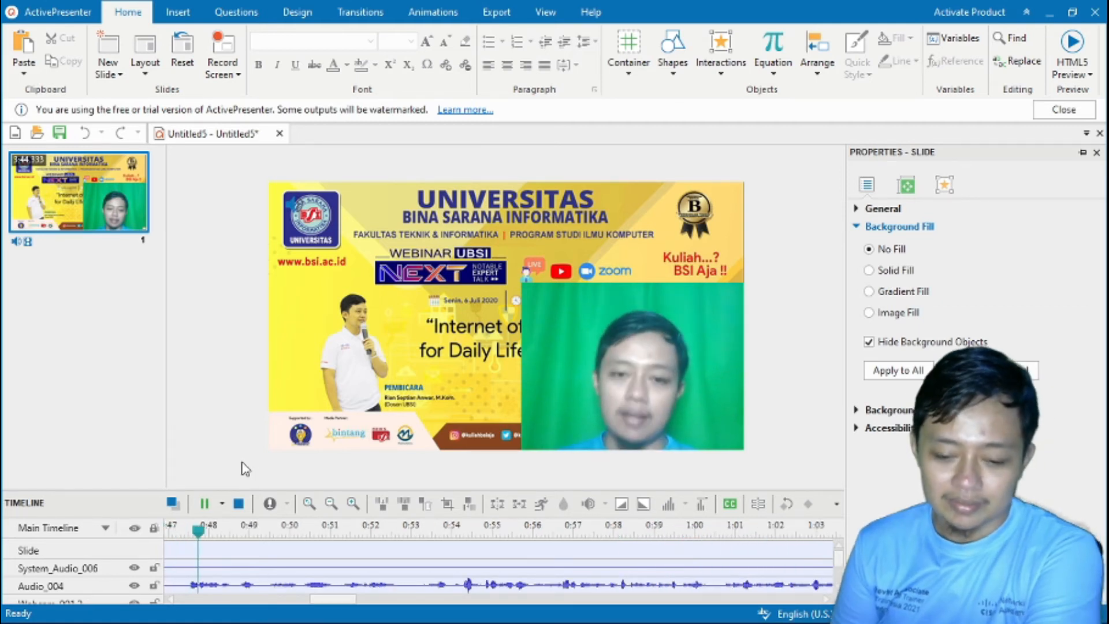
click(204, 504)
drag(341, 601, 196, 601)
click(176, 534)
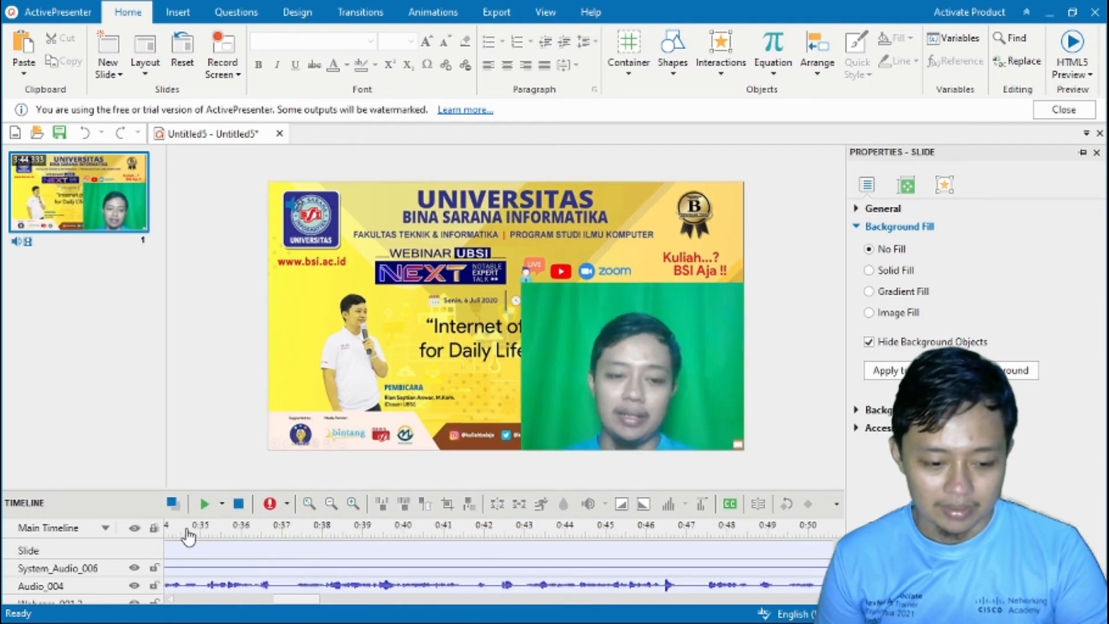
Return to the start of the timeline, shrink the webcam video to about half size and place it over the moderator's photo
drag(298, 600, 147, 595)
click(177, 529)
click(169, 530)
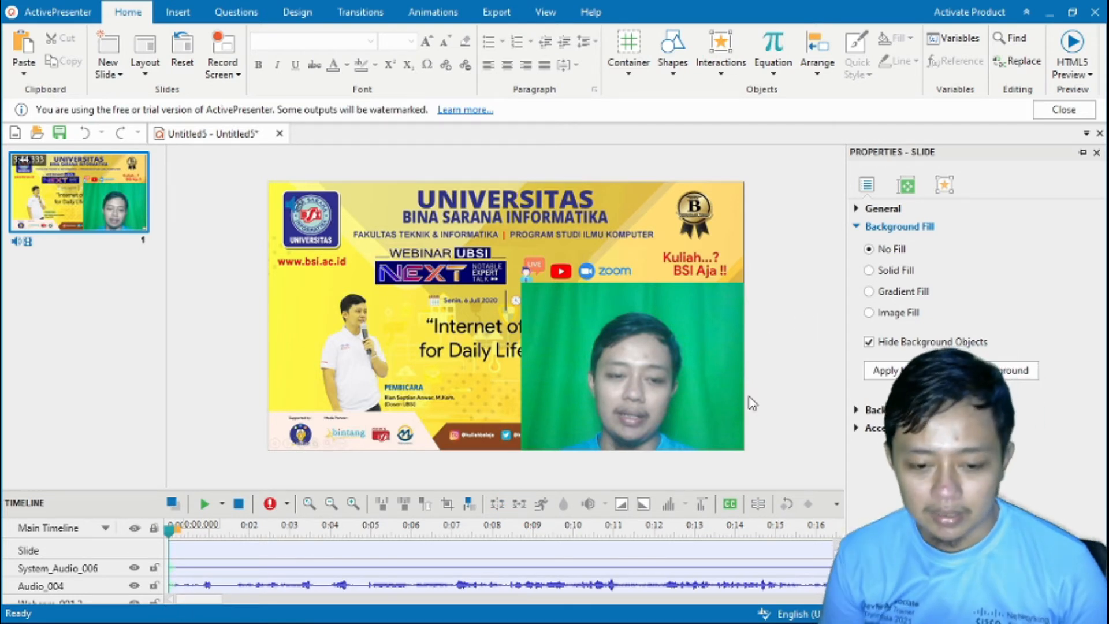
click(622, 386)
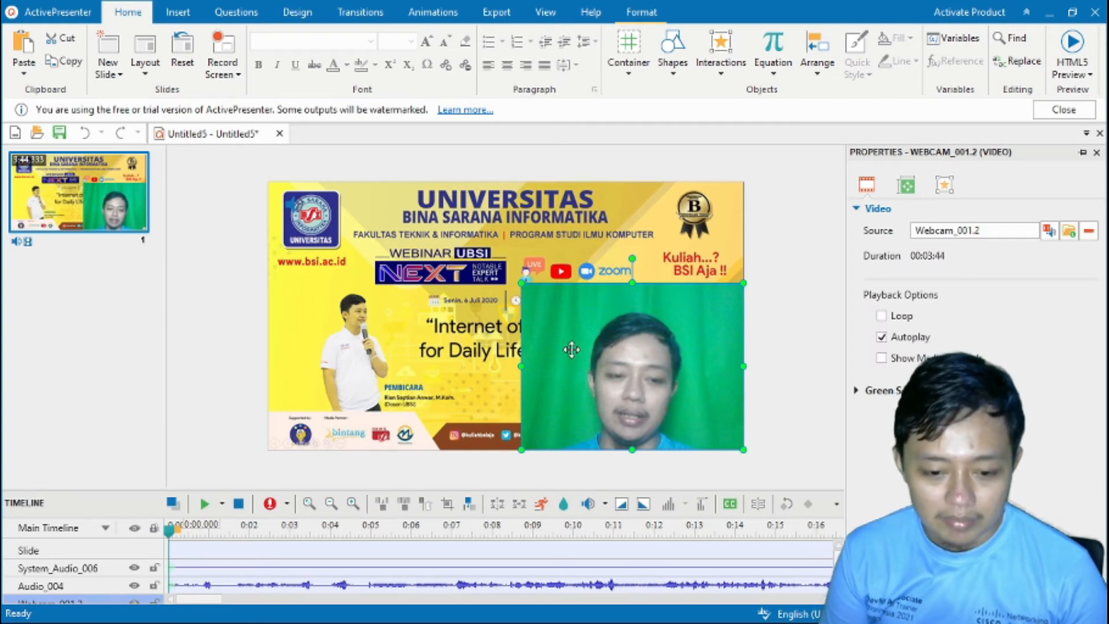
click(412, 362)
click(616, 359)
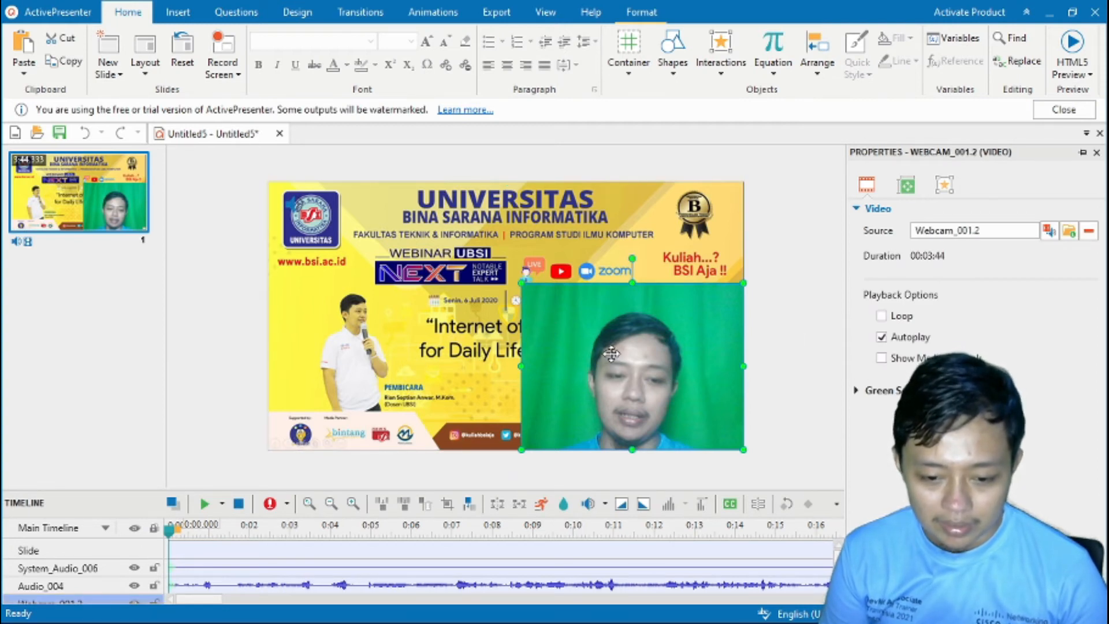
drag(522, 283, 628, 362)
drag(679, 389, 681, 362)
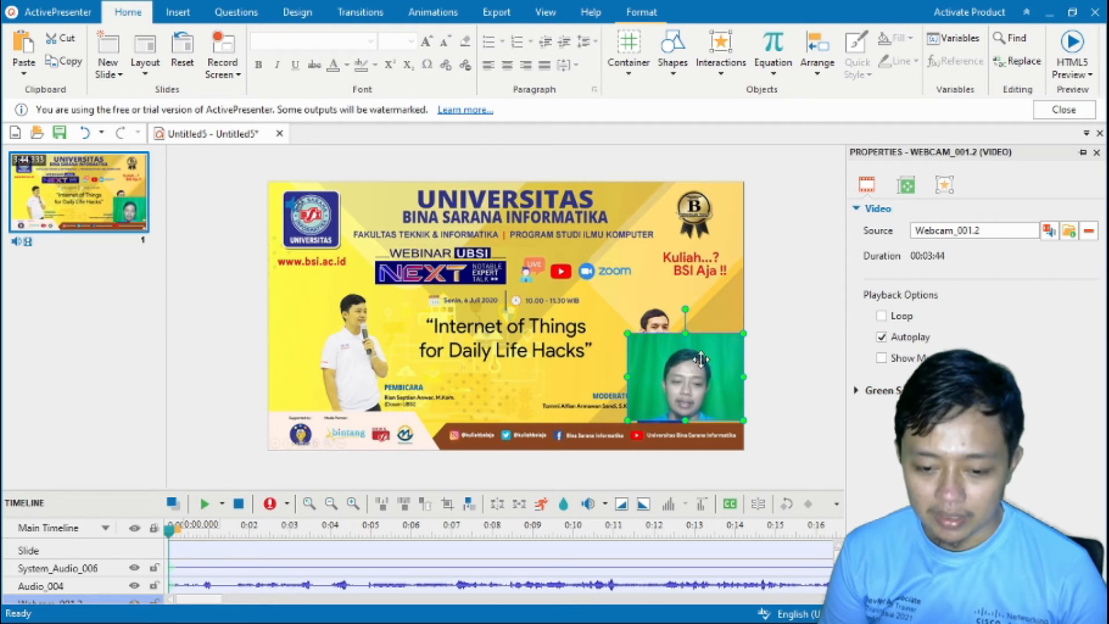
drag(688, 364, 690, 355)
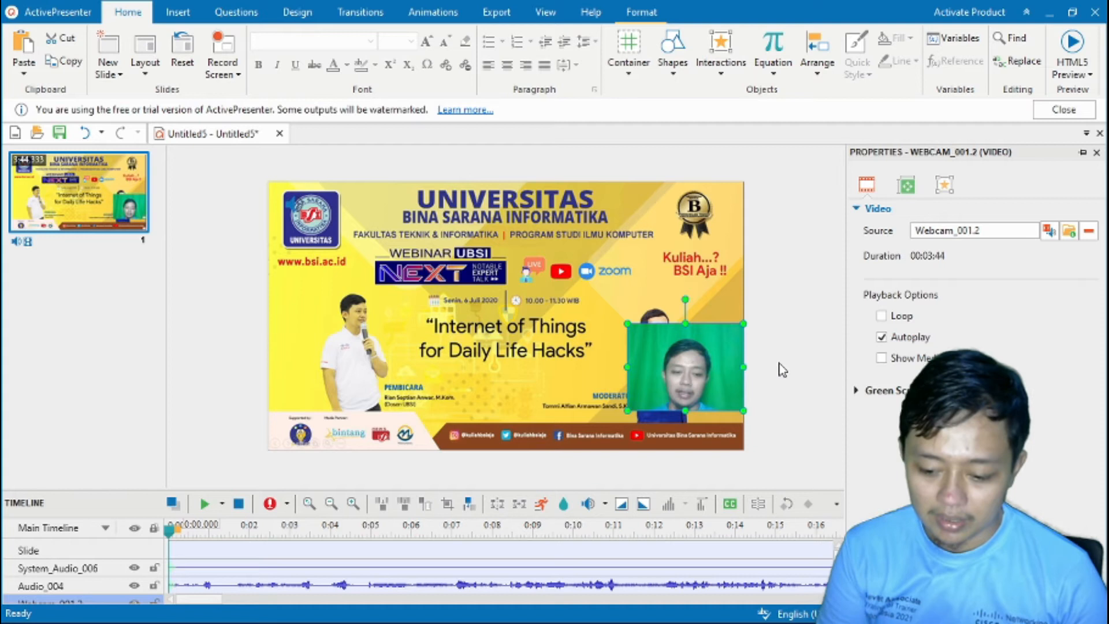
Delete the webcam video, undo the deletion and move the webcam video slightly lower on the slide
key(Delete)
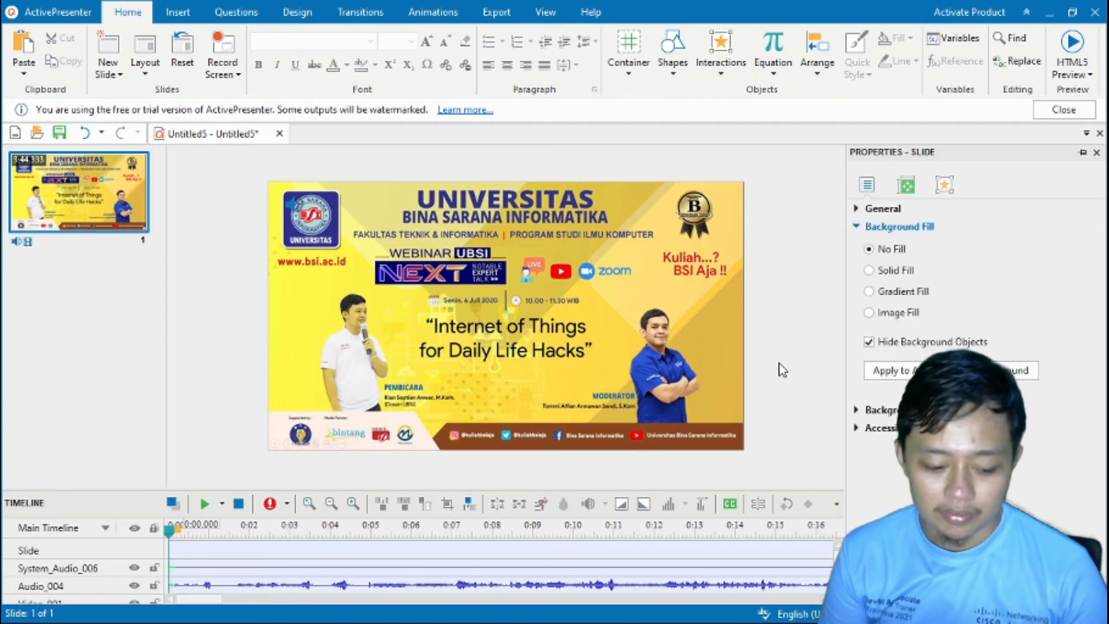
key(ctrl+z)
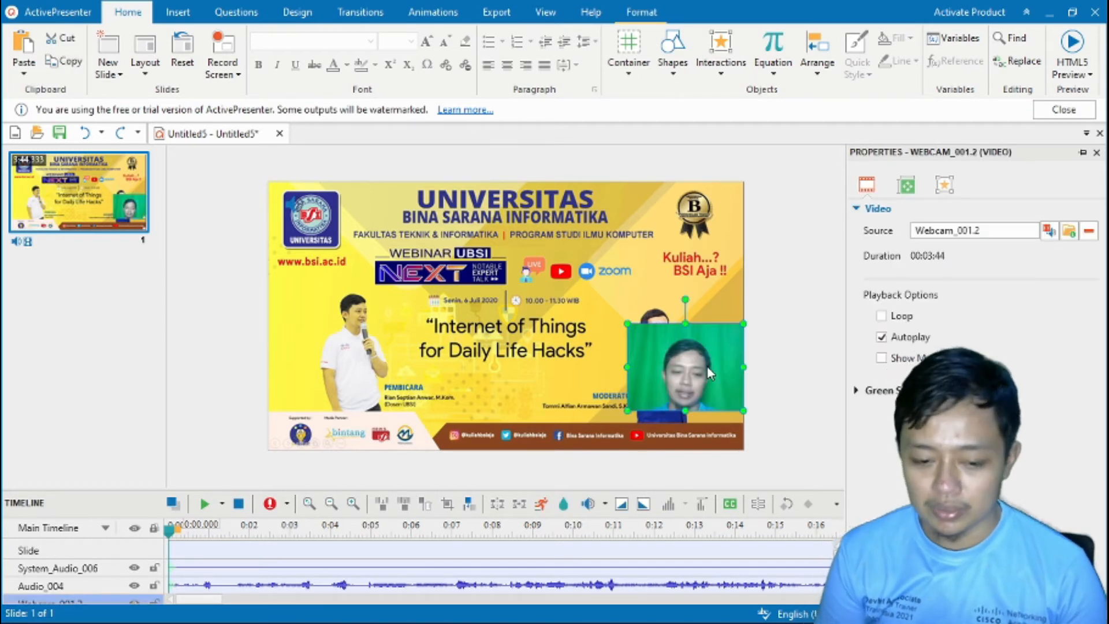
drag(675, 366, 673, 379)
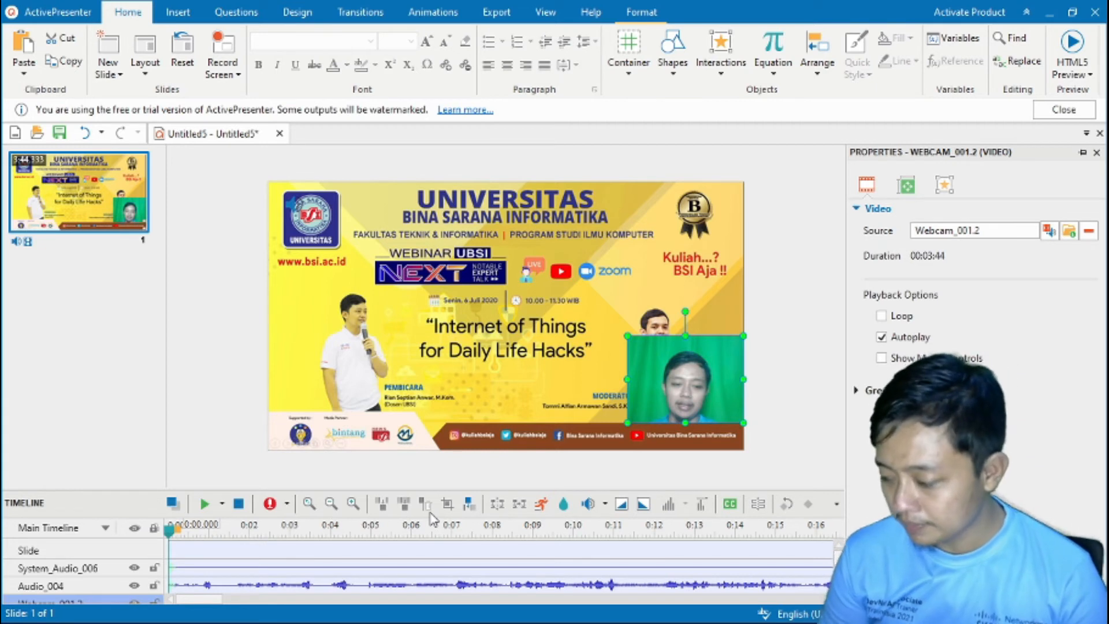
Play the opening of the recording and delete the timeline range from 0:01.140 to 0:16.620
click(195, 543)
click(205, 504)
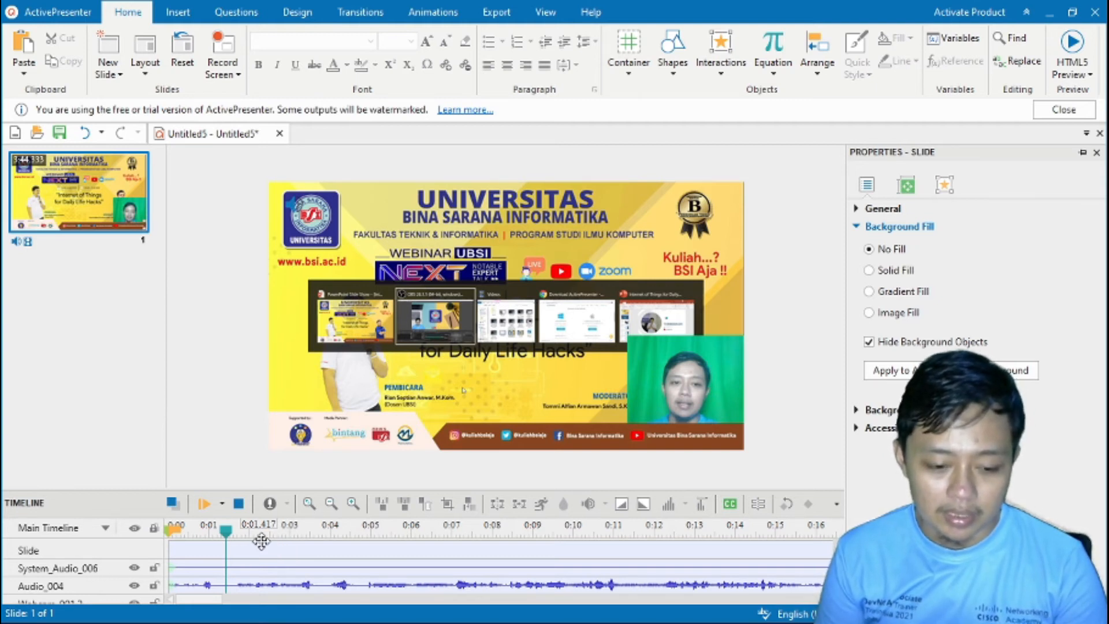
click(228, 534)
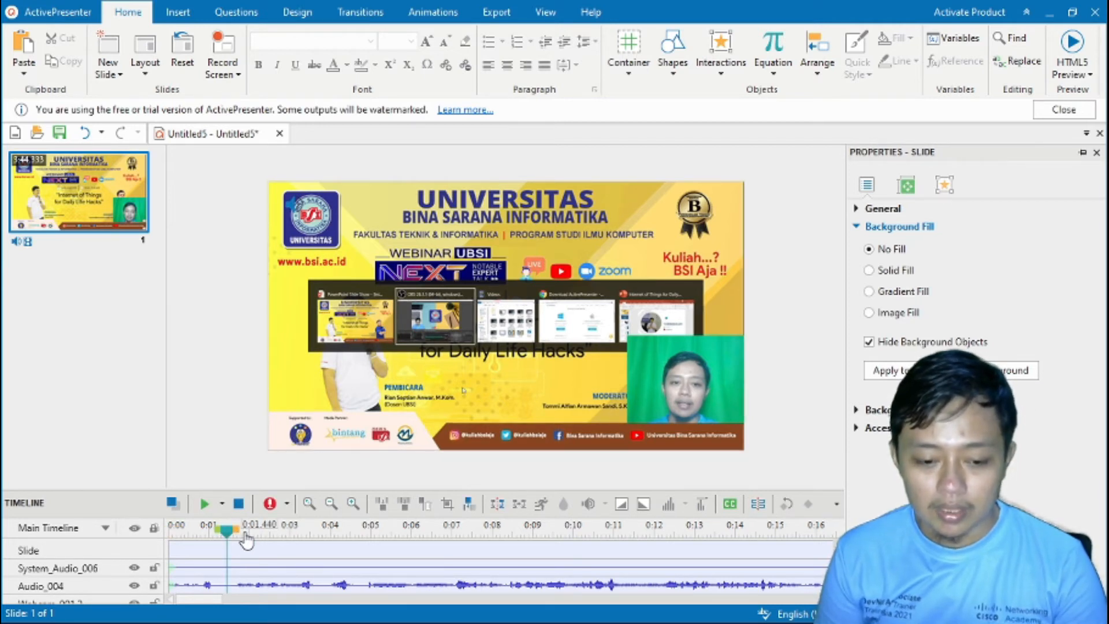
drag(228, 534, 215, 540)
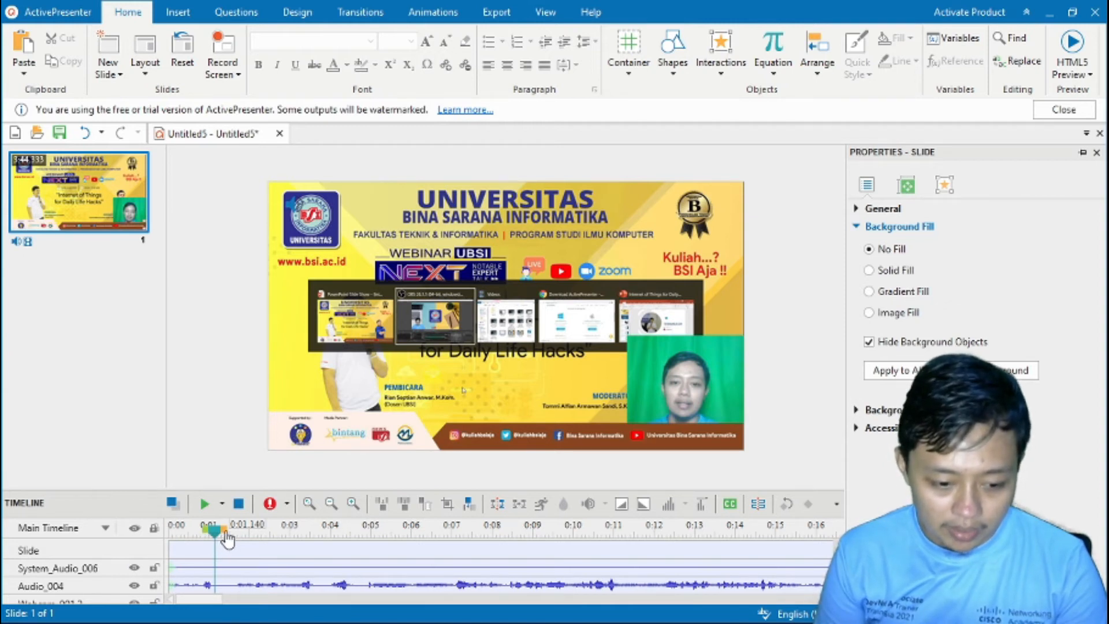
mouse_move(231, 540)
mouse_down()
mouse_move(843, 532)
mouse_move(687, 530)
mouse_move(804, 535)
mouse_up()
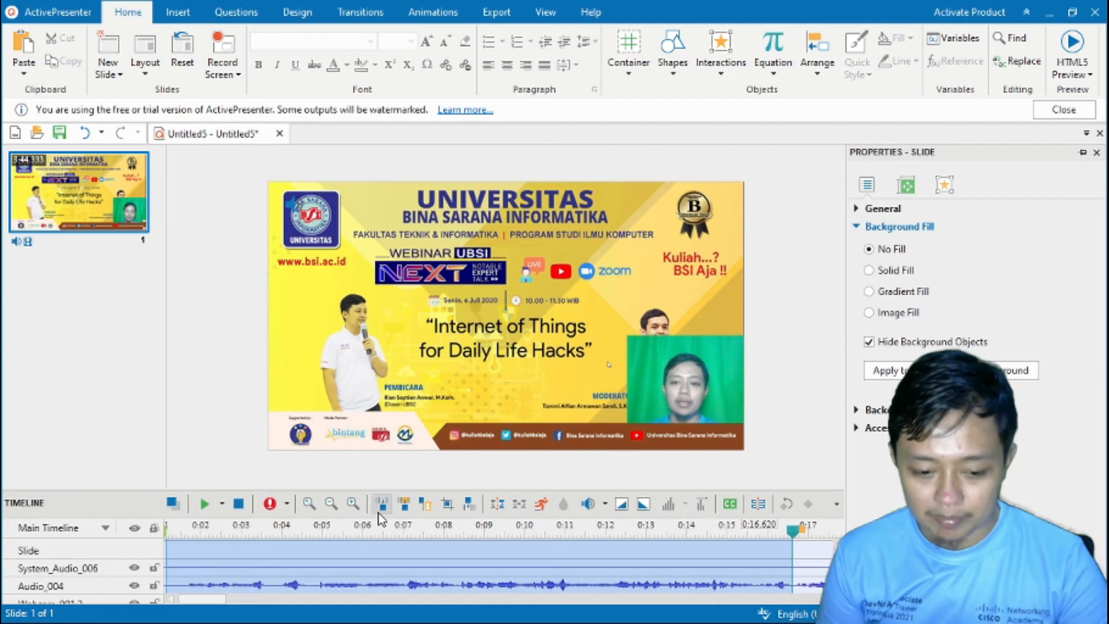
click(426, 511)
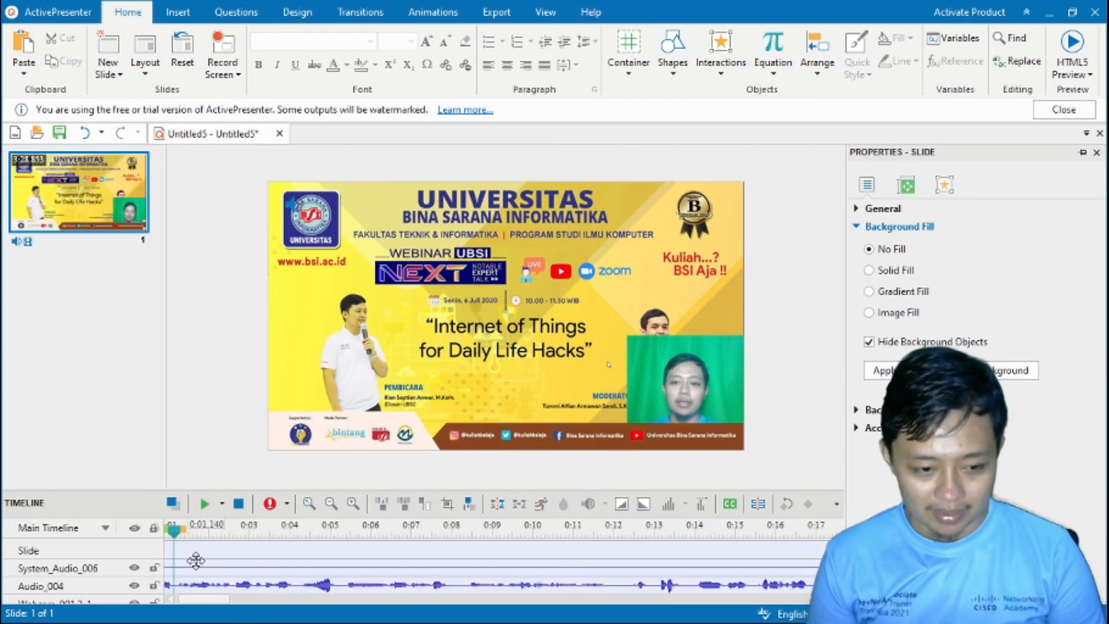
Play back the trimmed recording from the start and pause at about 0:43.5, on the "APA ITU IOT..??" slide
drag(176, 540, 134, 544)
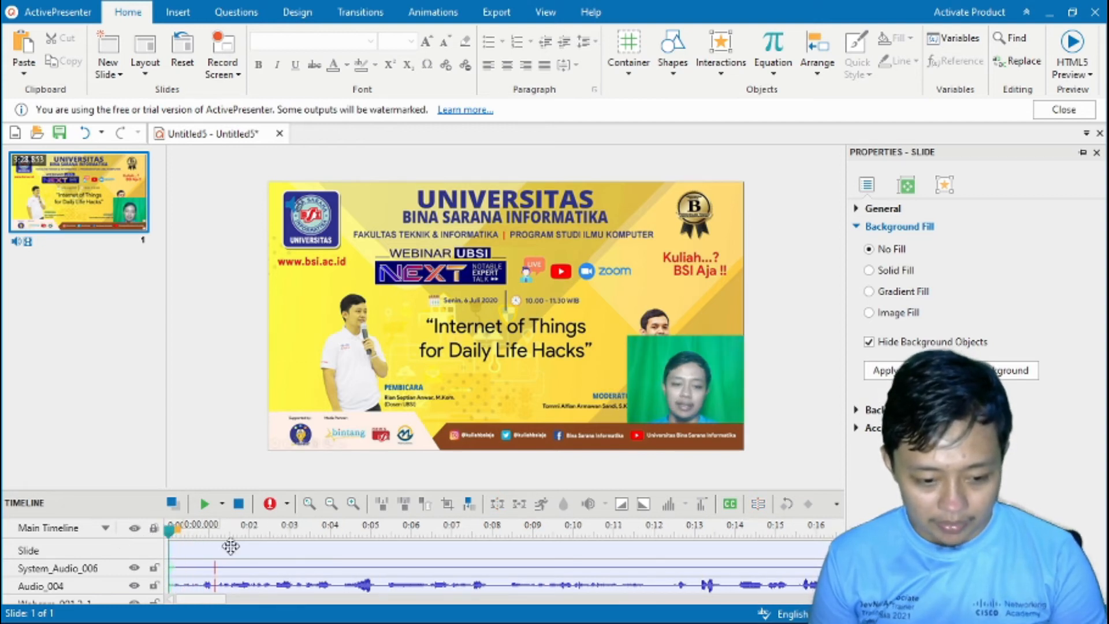
click(204, 506)
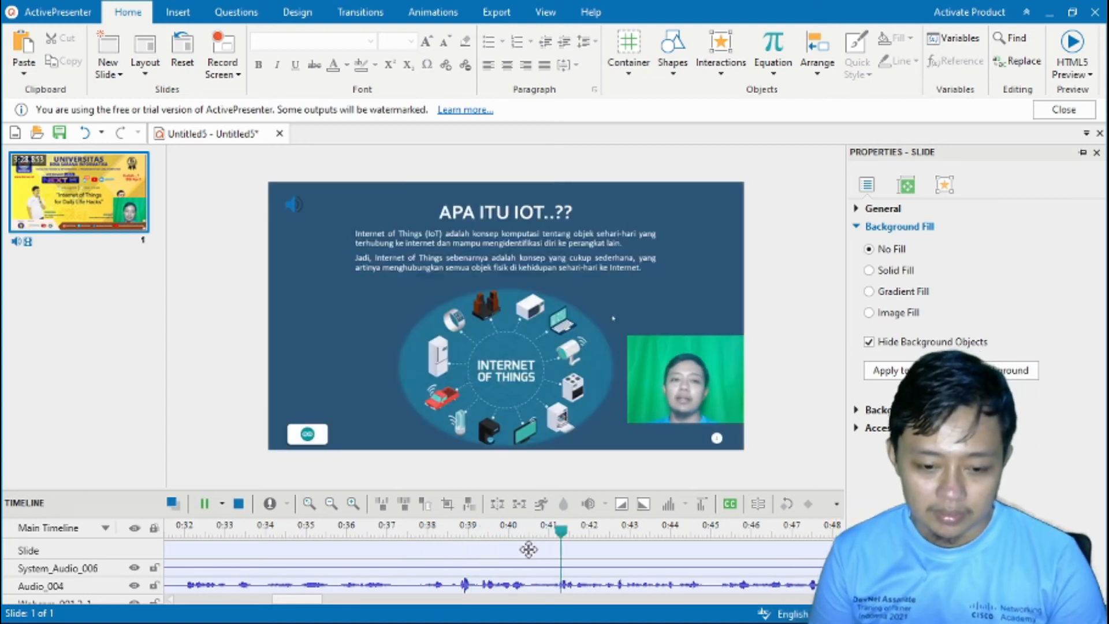
key(space)
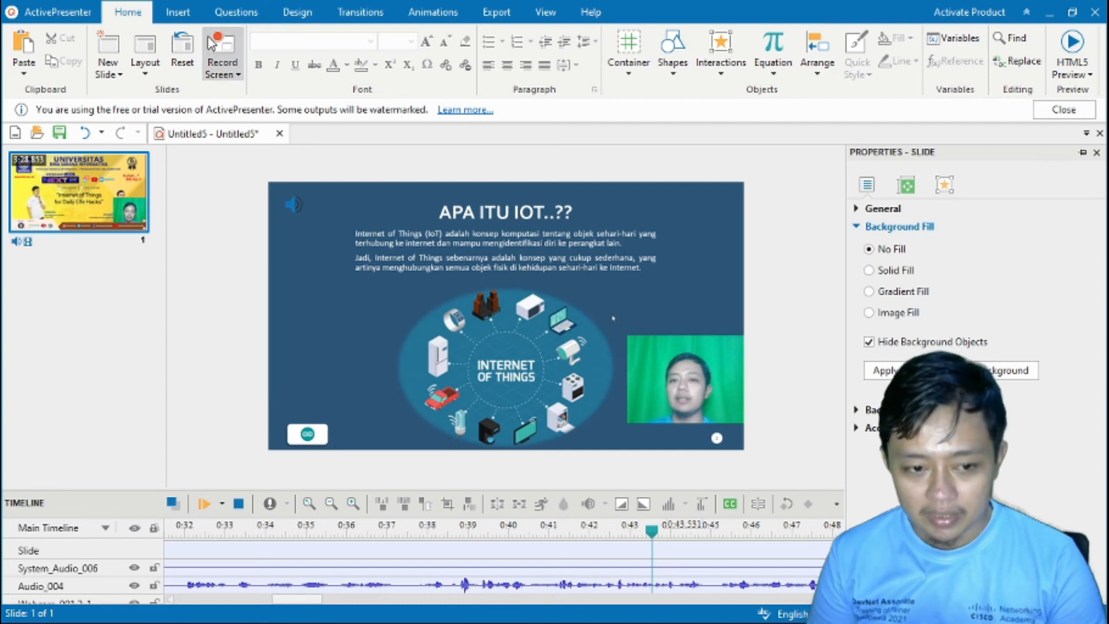
Insert a Zoom-n-Pan at about 0:43.7 and frame its area around the Internet of Things diagram
click(184, 15)
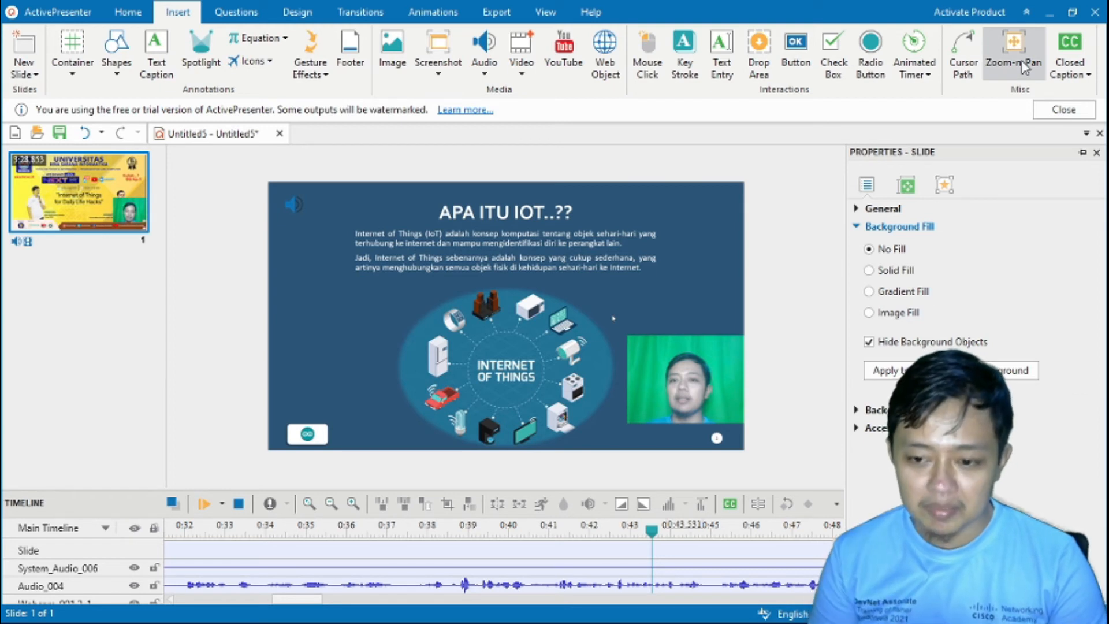
click(148, 14)
click(171, 17)
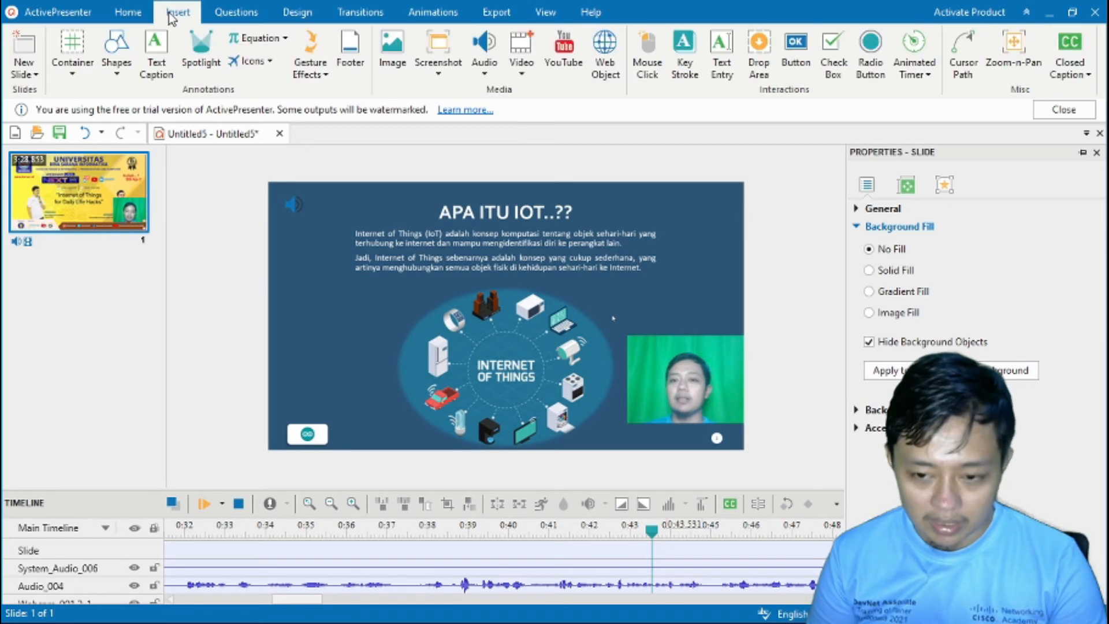
click(1022, 60)
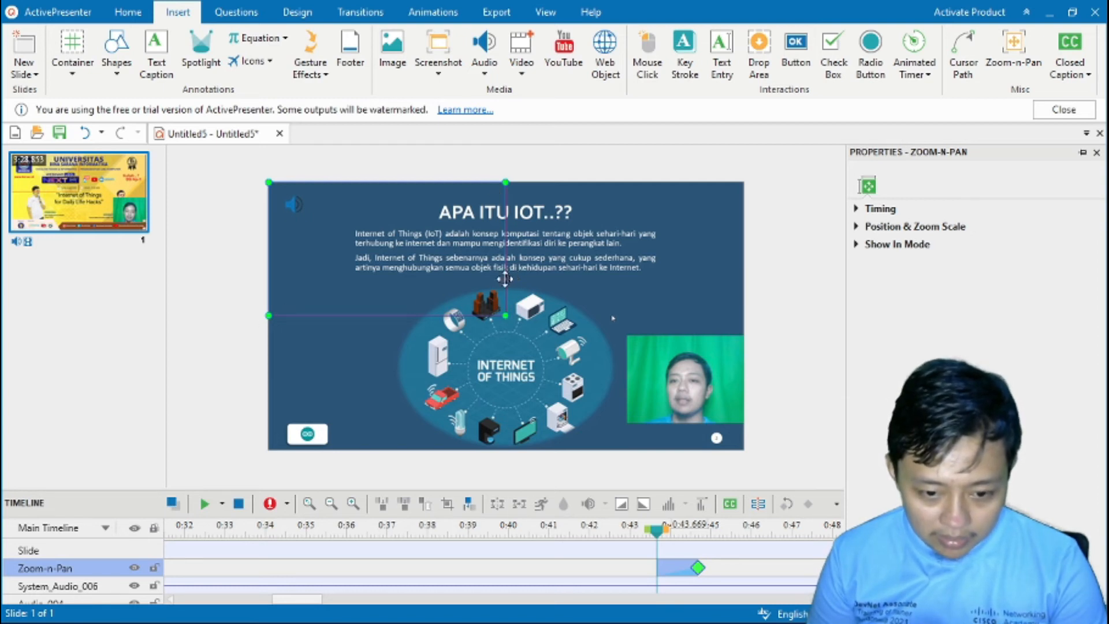
drag(505, 279, 627, 440)
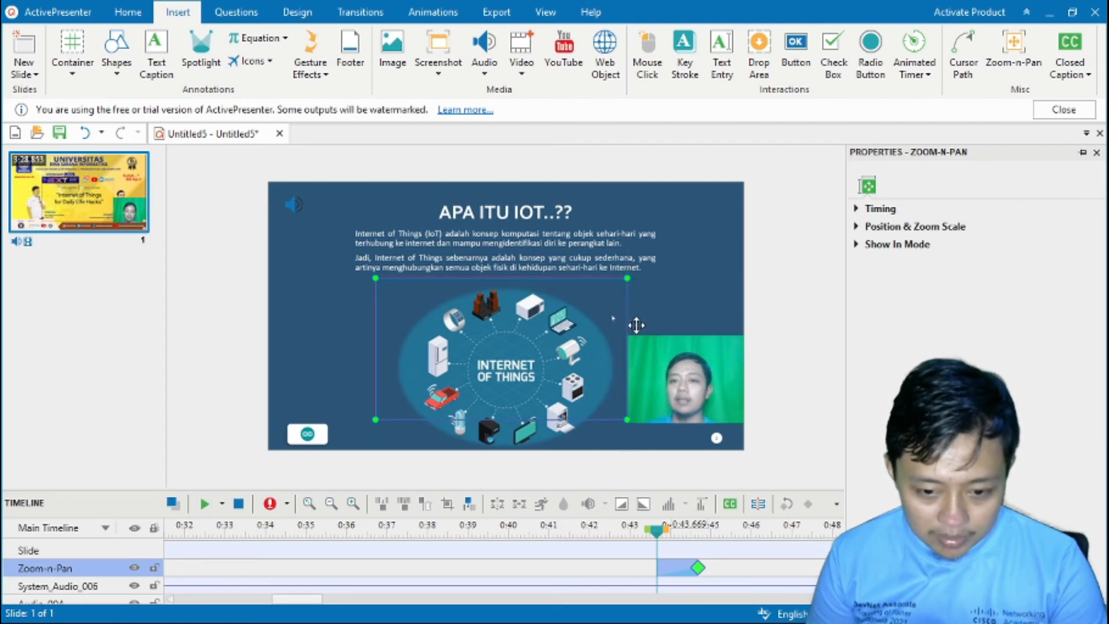
drag(627, 293, 623, 328)
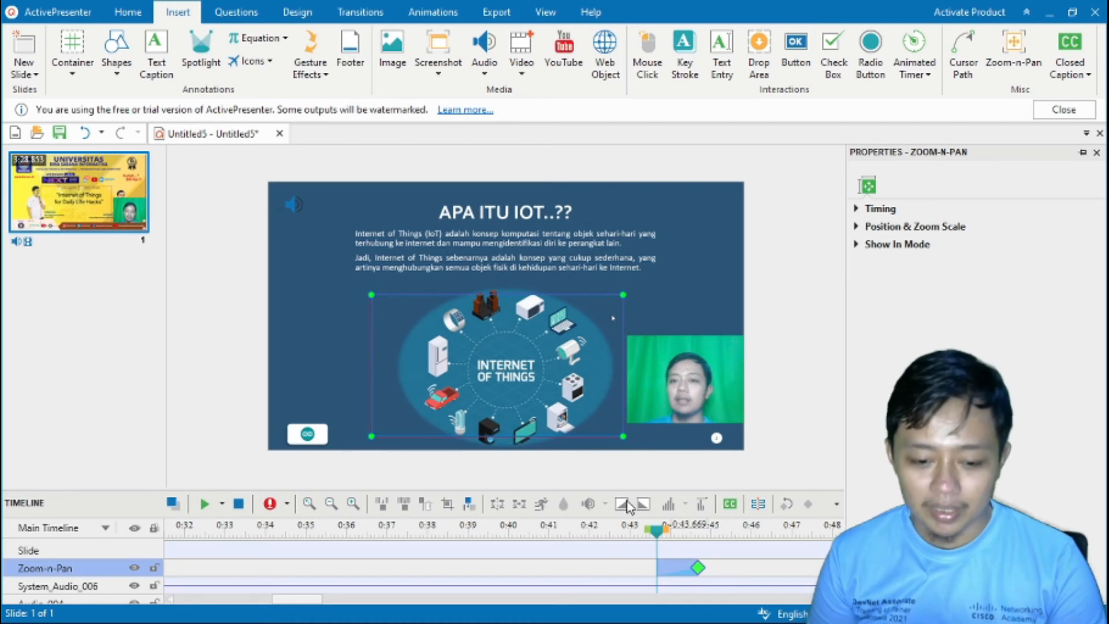
Preview the zoom from 0:42.400, pause at about 0:54.6 and insert a second Zoom-n-Pan covering the entire slide
click(608, 533)
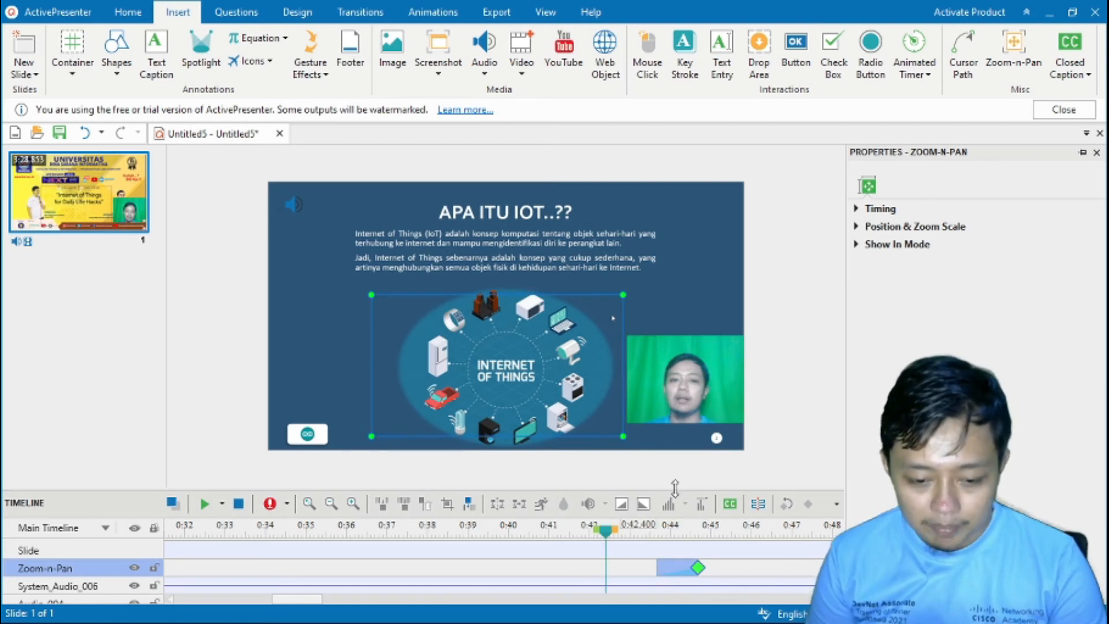
click(773, 334)
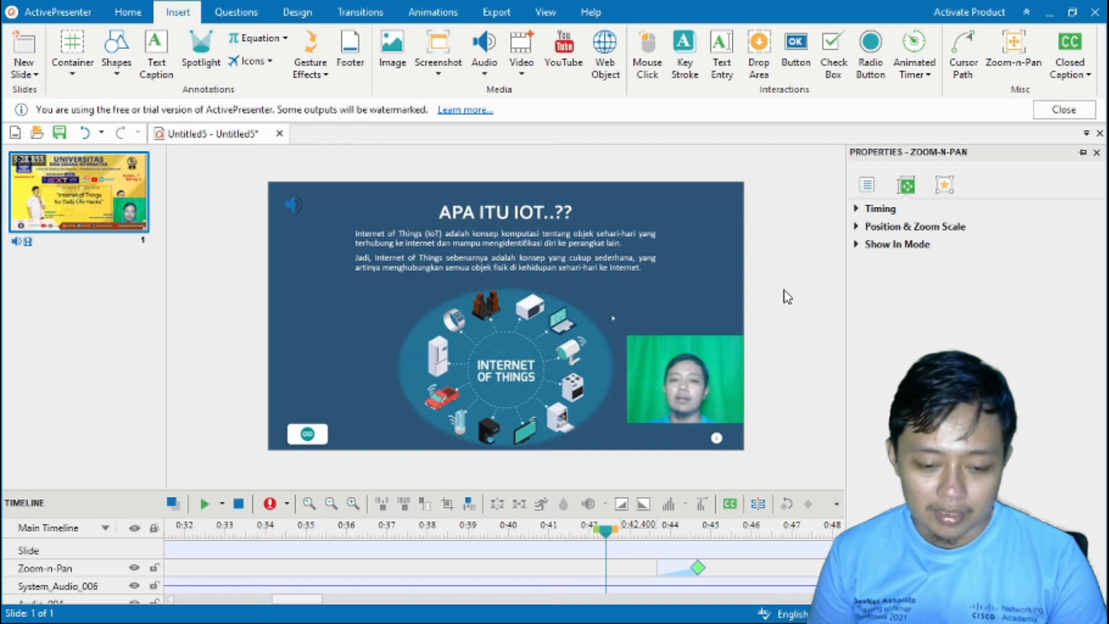
key(space)
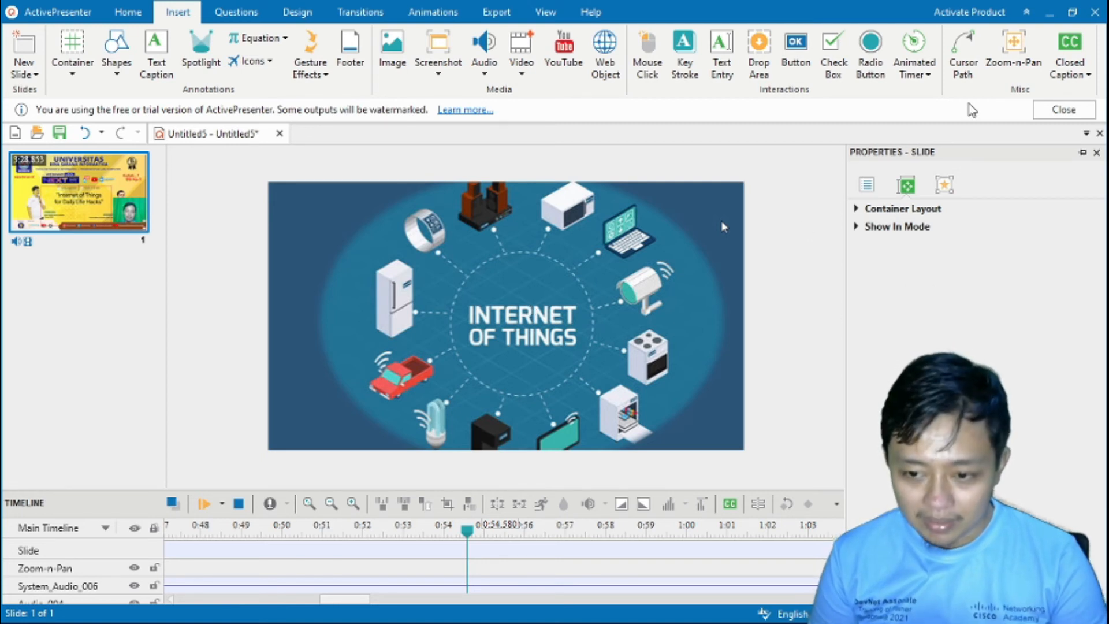
click(1014, 57)
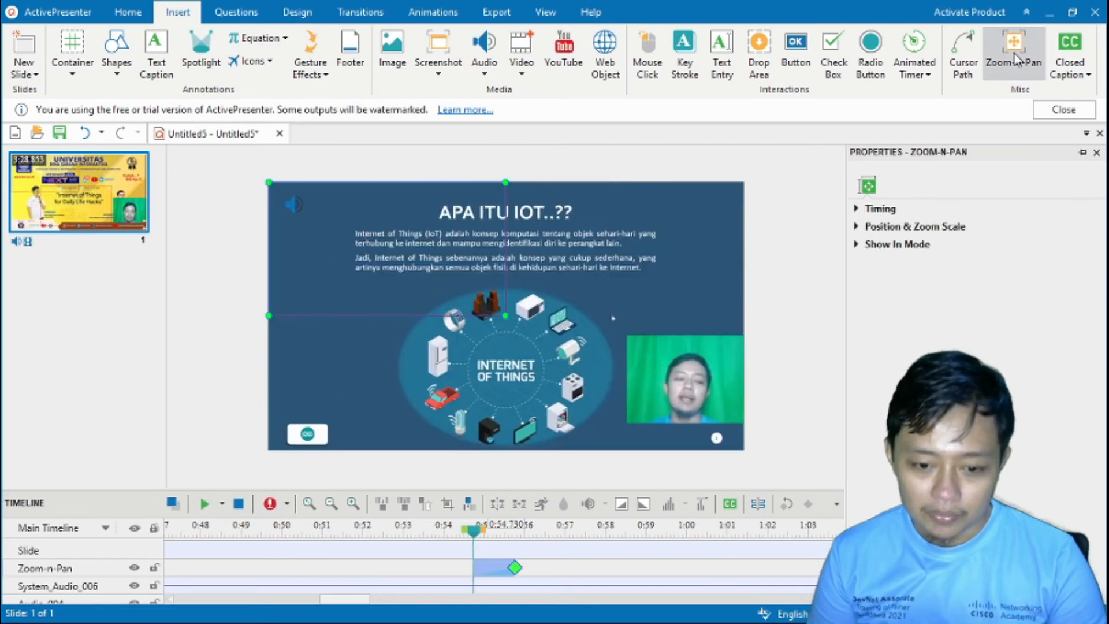
drag(509, 321, 749, 488)
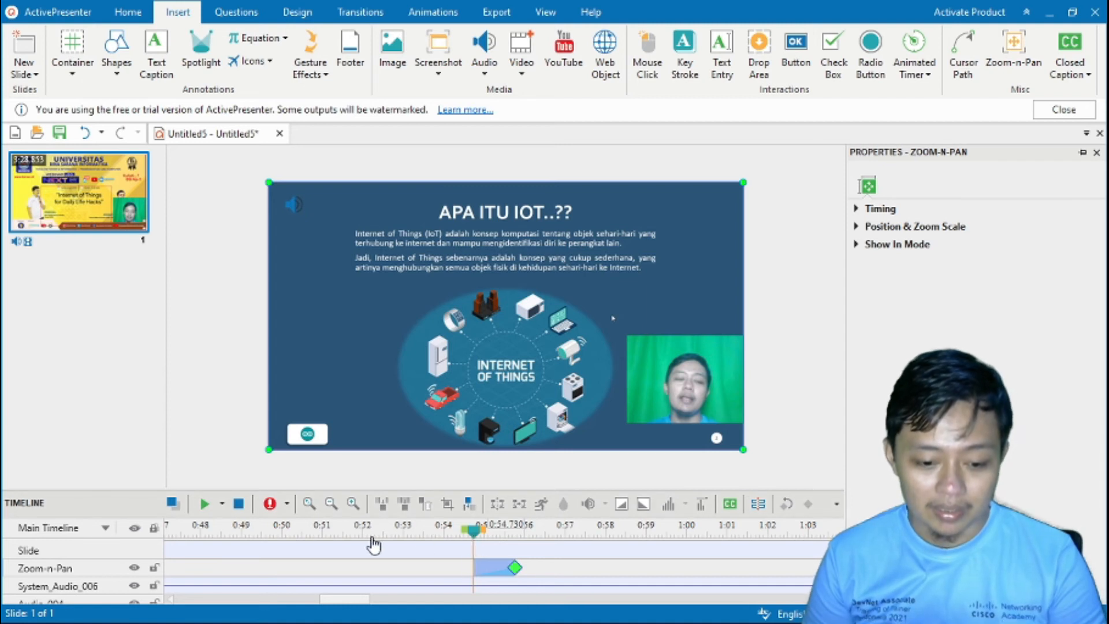
Preview the return to full view from 0:51.300 and pause playback at about 1:05
click(334, 540)
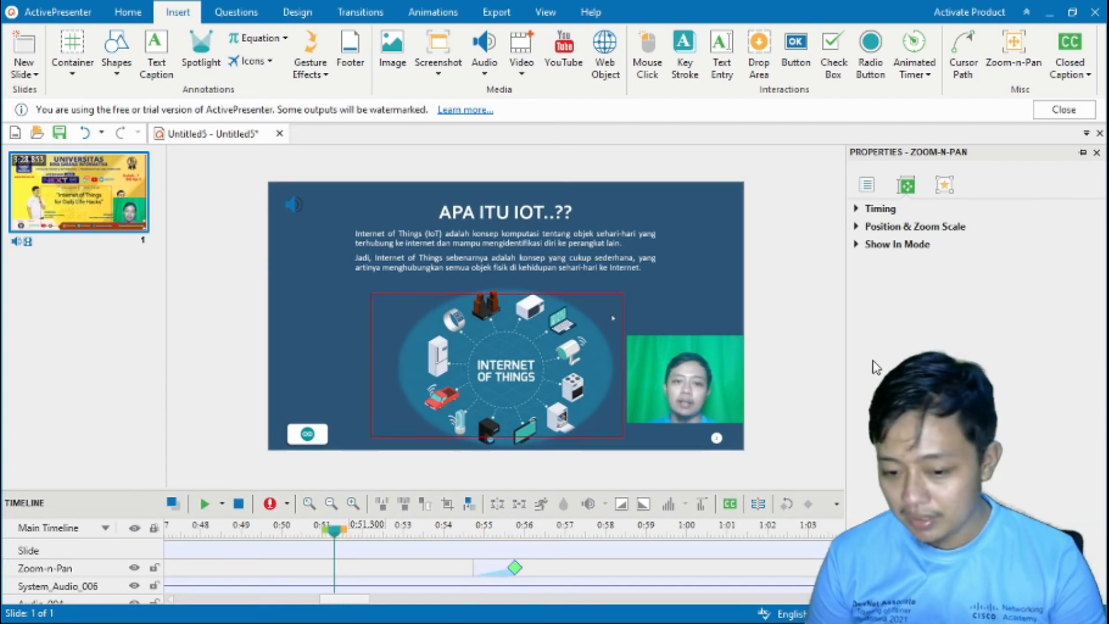
key(space)
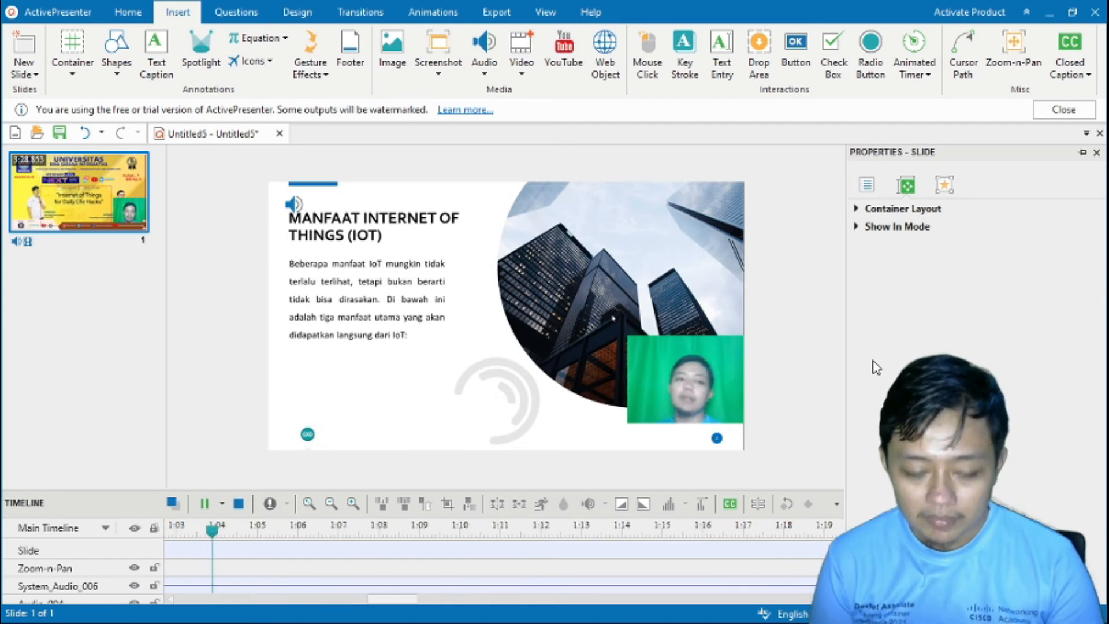
key(space)
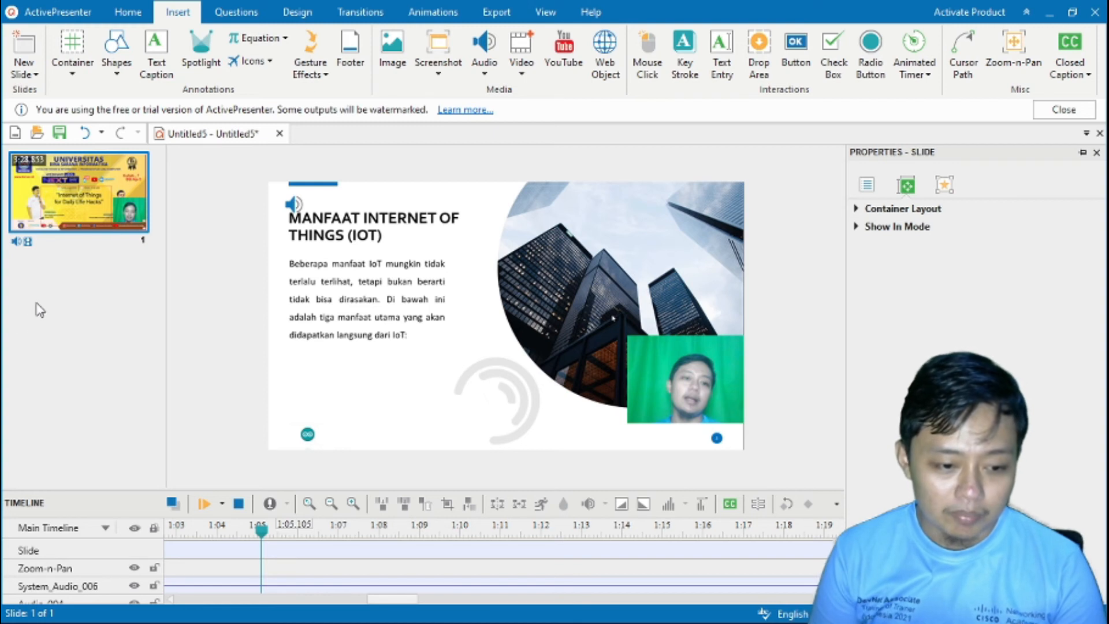
Add a new slide with the bumper video filling it, and duplicate that slide
key(ctrl+m)
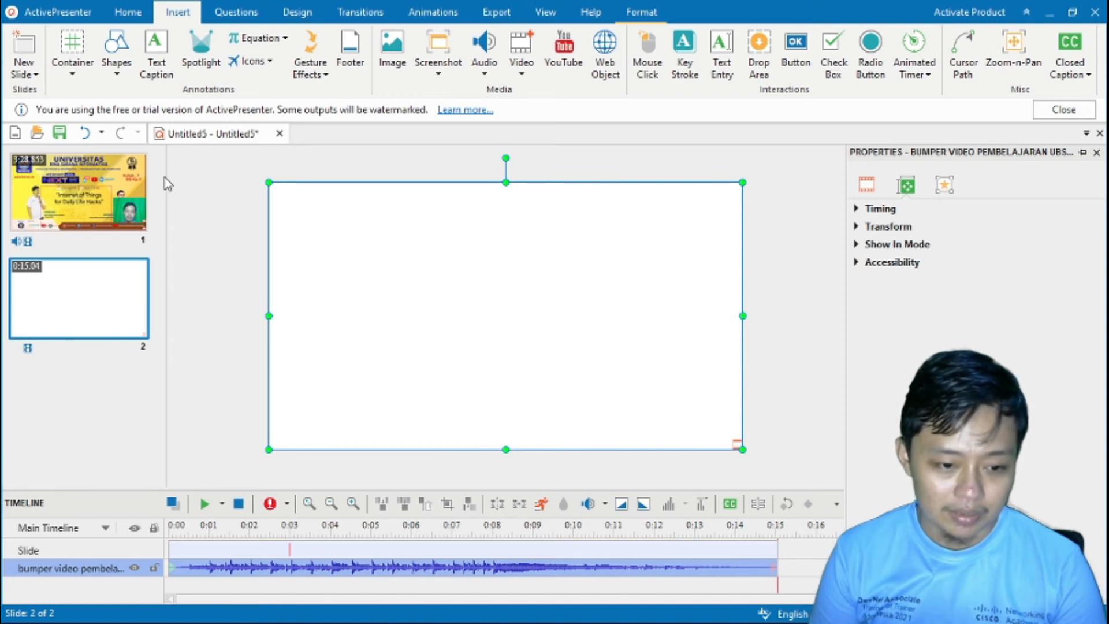
click(99, 421)
key(ctrl+d)
click(103, 303)
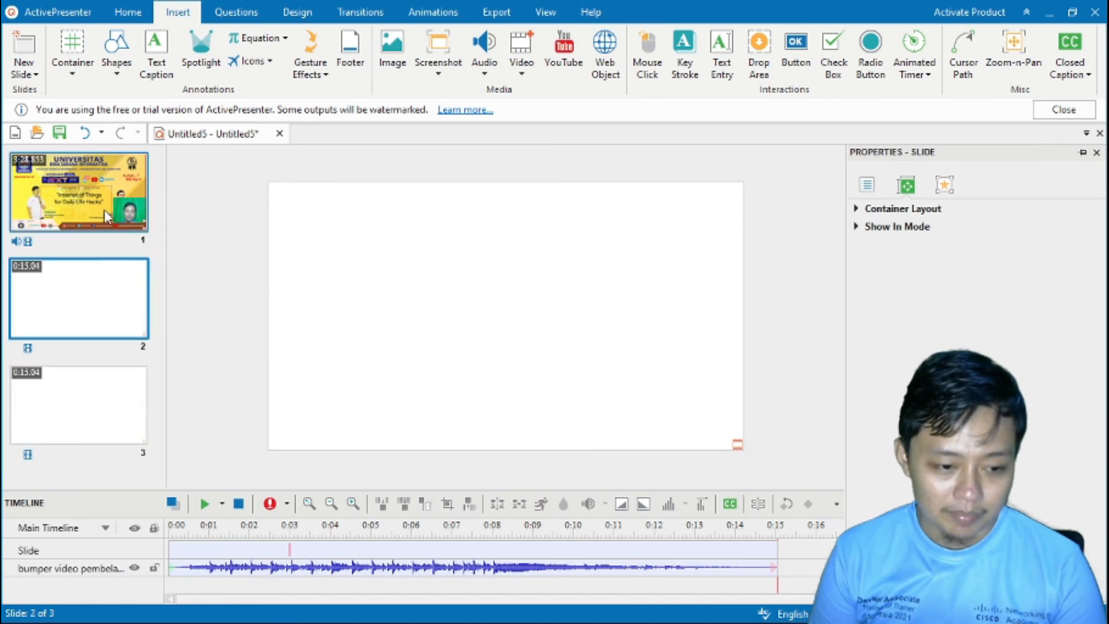
Move the recording slide between the two bumper video slides and view each slide to check the order
click(79, 203)
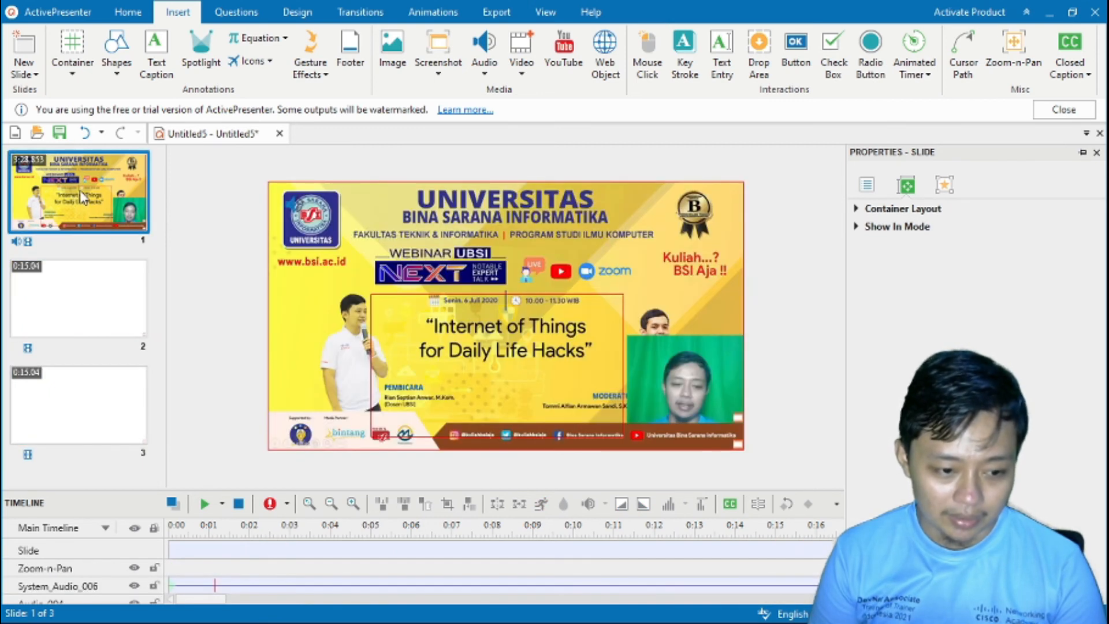
drag(83, 196, 101, 299)
click(92, 187)
click(99, 291)
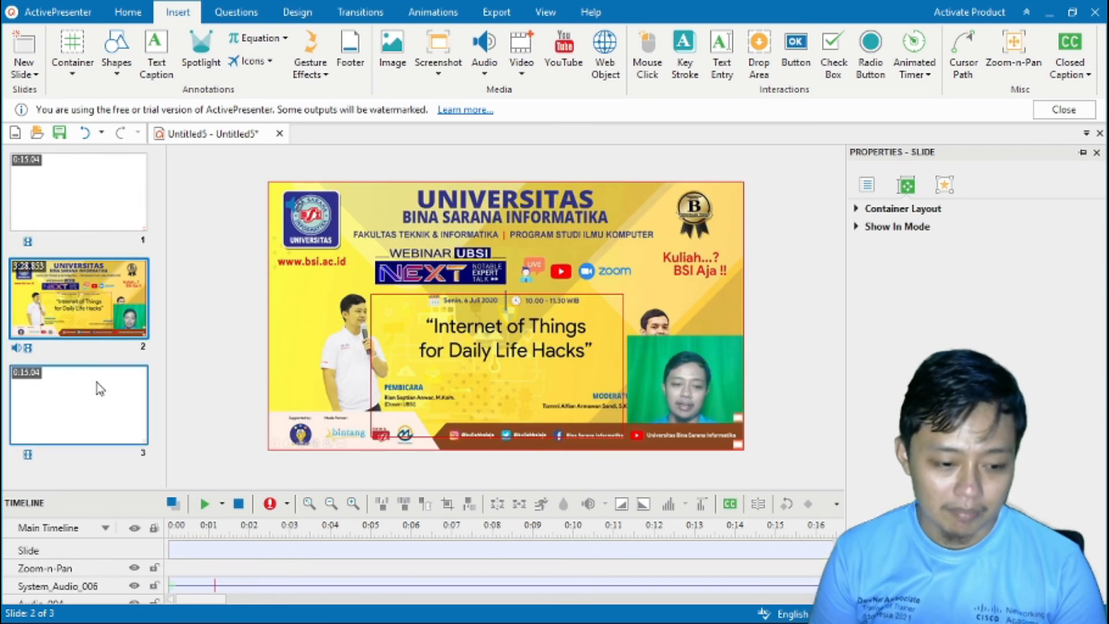
click(96, 412)
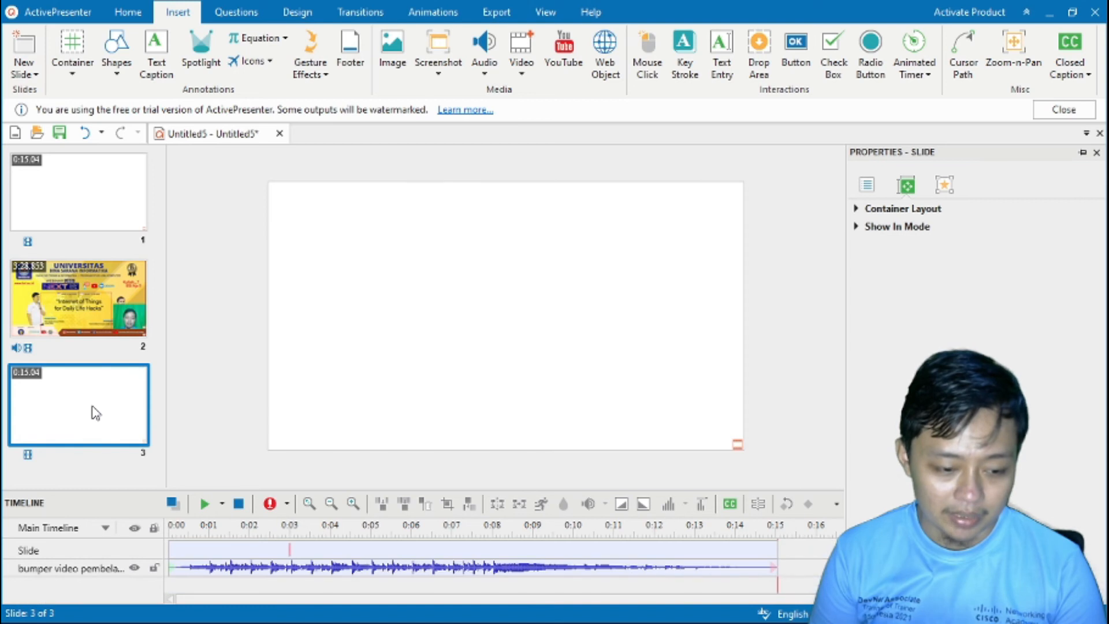
click(109, 171)
click(92, 331)
click(78, 397)
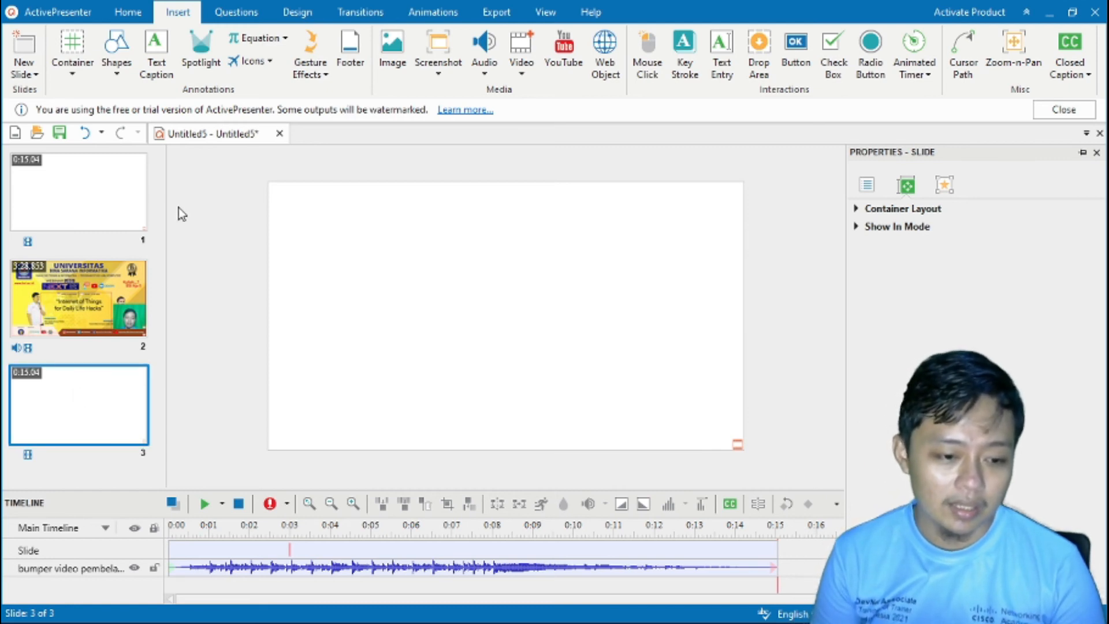
Add a new slide with the black credits and references image, and place it between the recording slide and the closing bumper slide
key(ctrl+m)
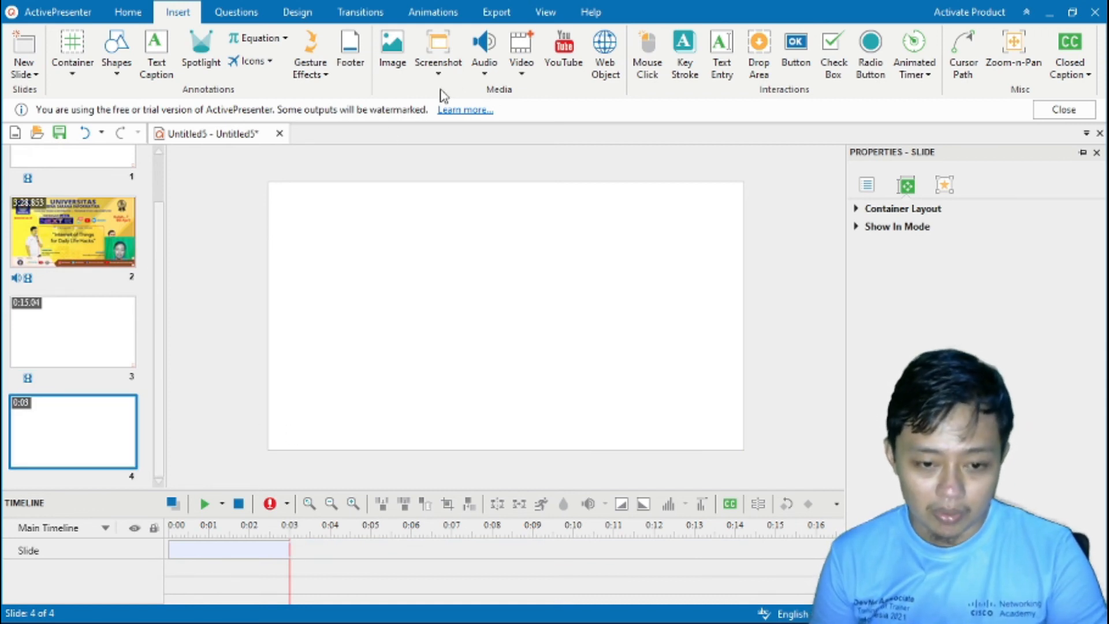
click(393, 58)
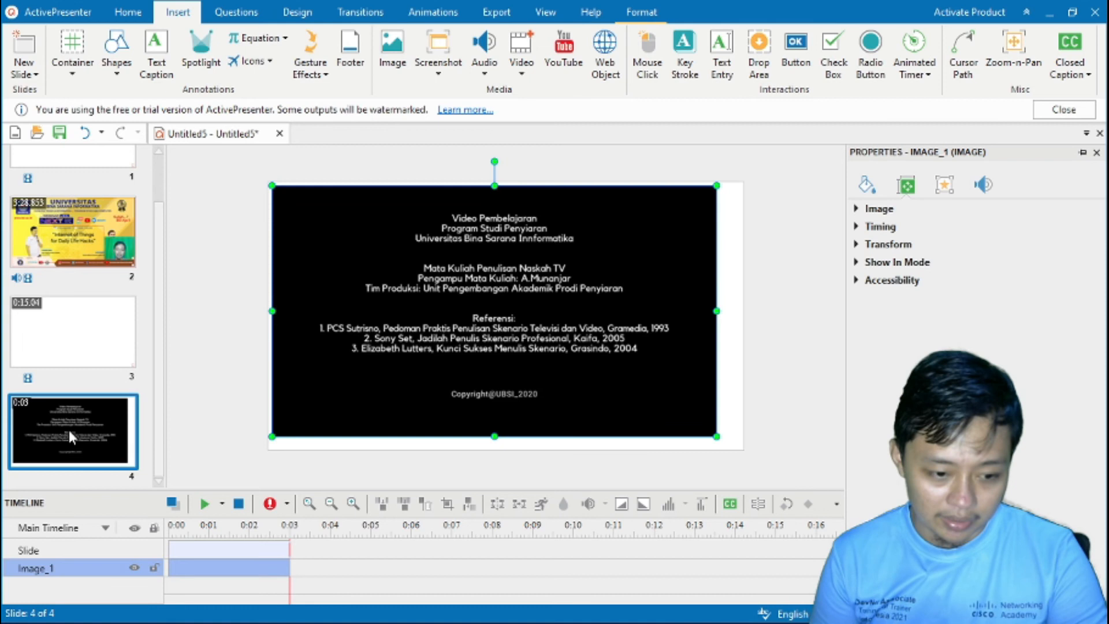
drag(68, 430, 72, 320)
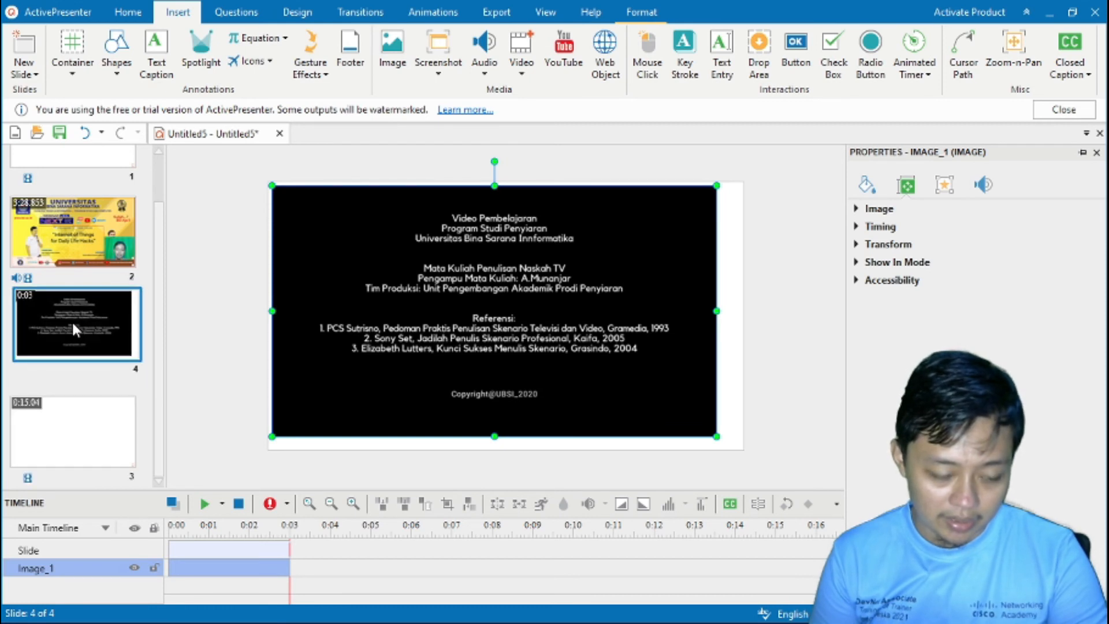
click(67, 434)
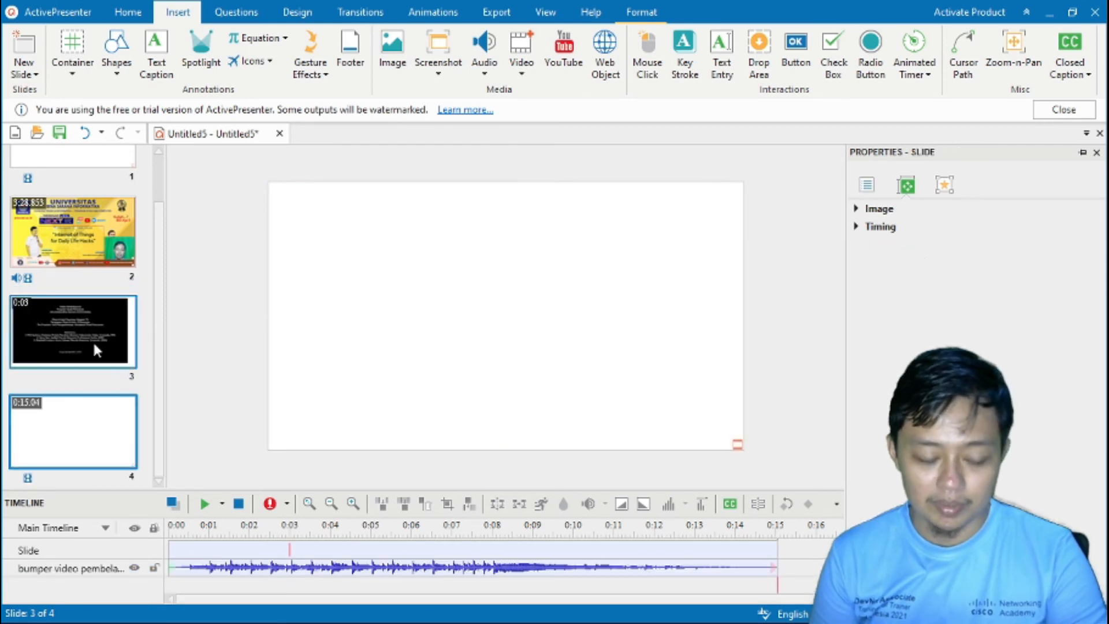
Enlarge the credits image by its corners so it fills the entire slide
click(96, 350)
click(664, 338)
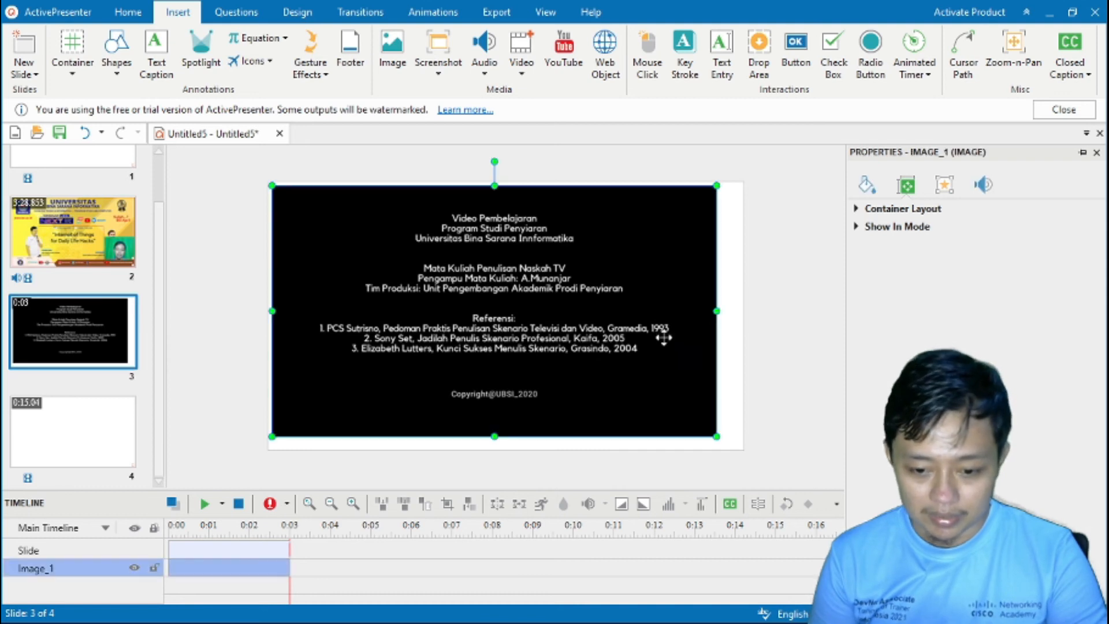
drag(717, 436, 742, 450)
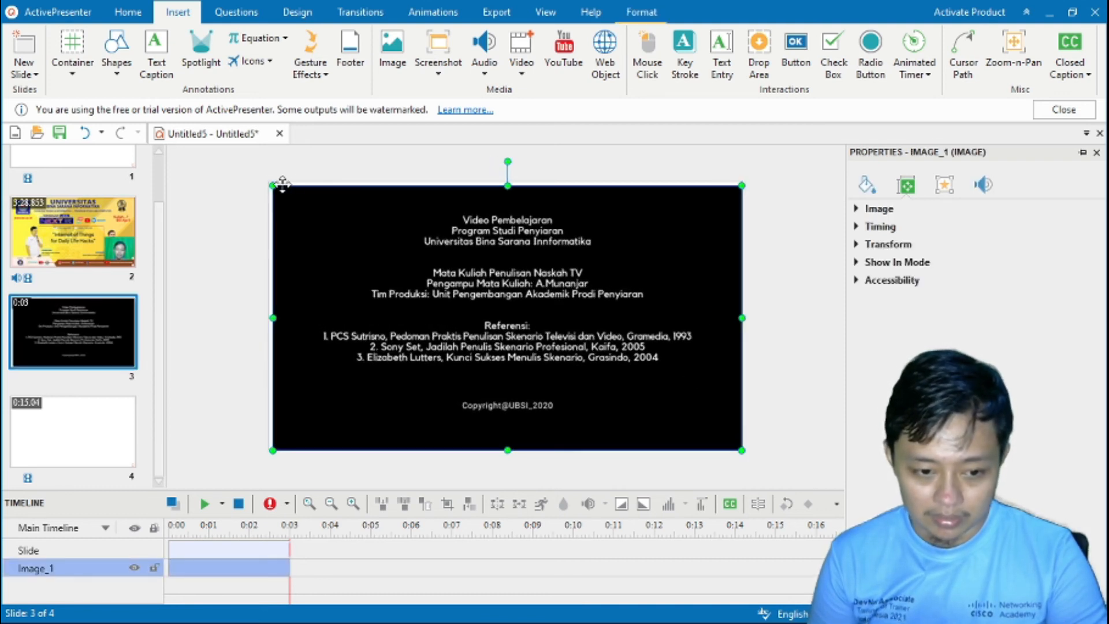
drag(267, 183, 265, 181)
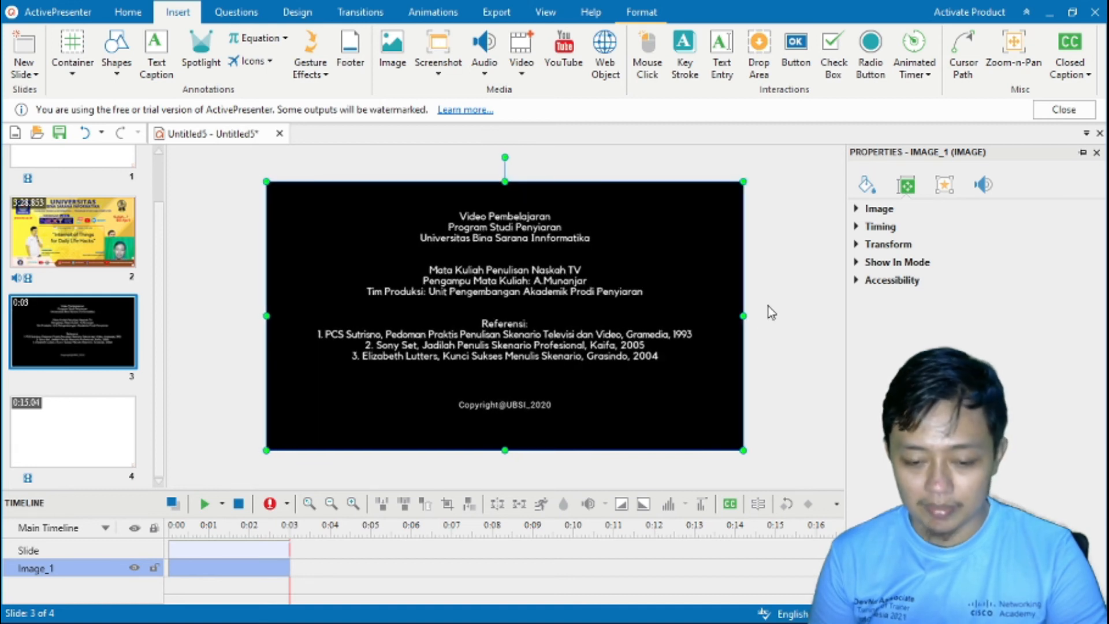
click(768, 306)
View the slides in sequence to check the order of opening bumper, recording, credits and closing bumper, then return to the first slide
scroll(72, 263, up, 2)
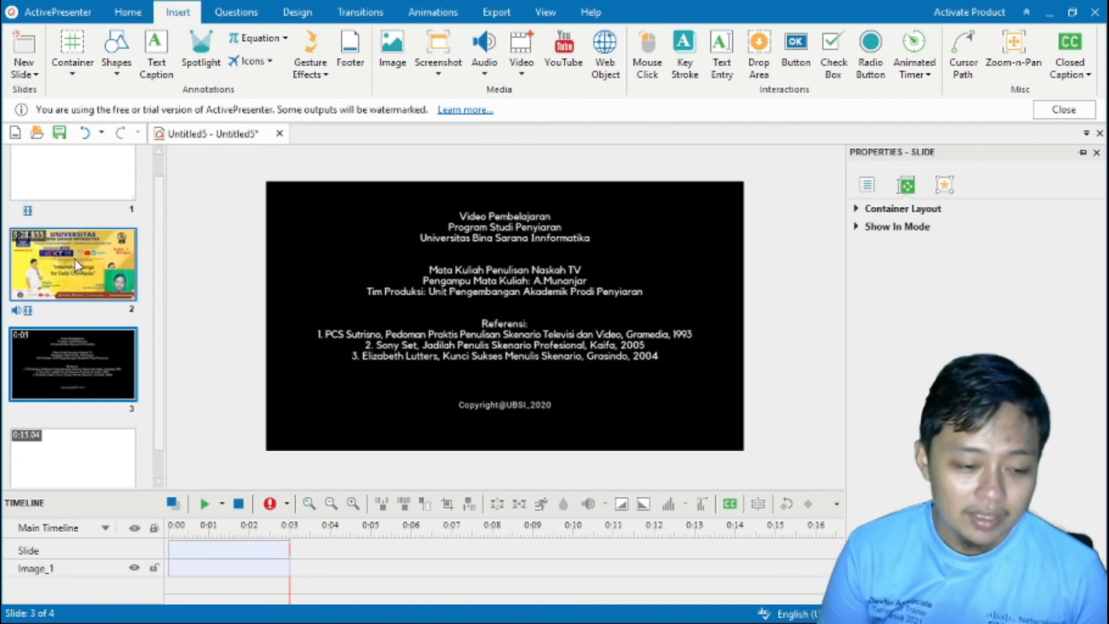
click(97, 194)
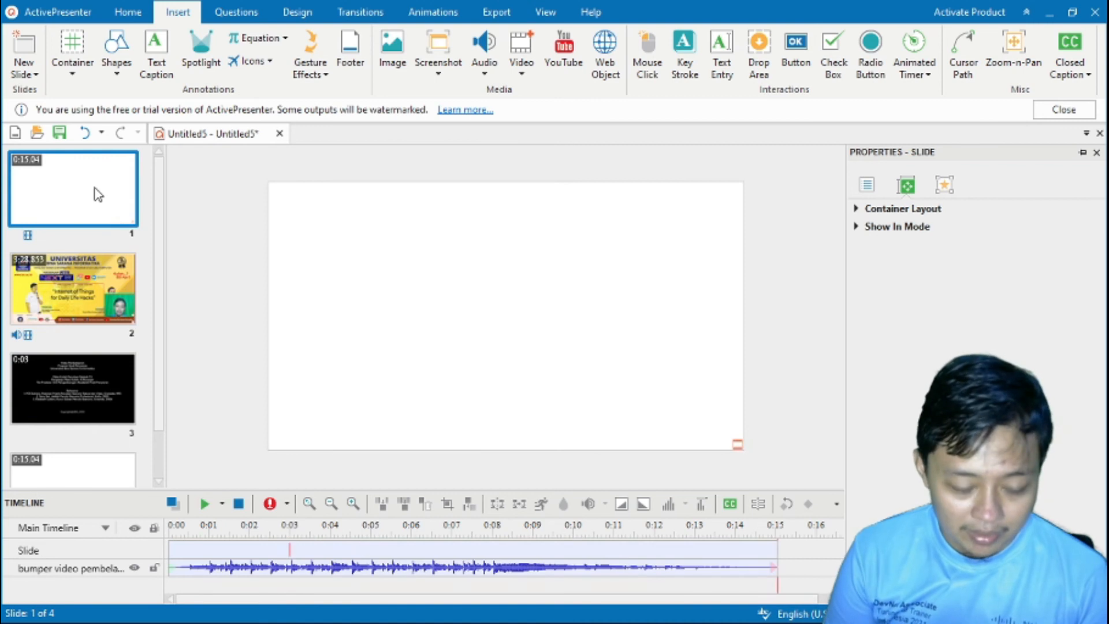
click(104, 288)
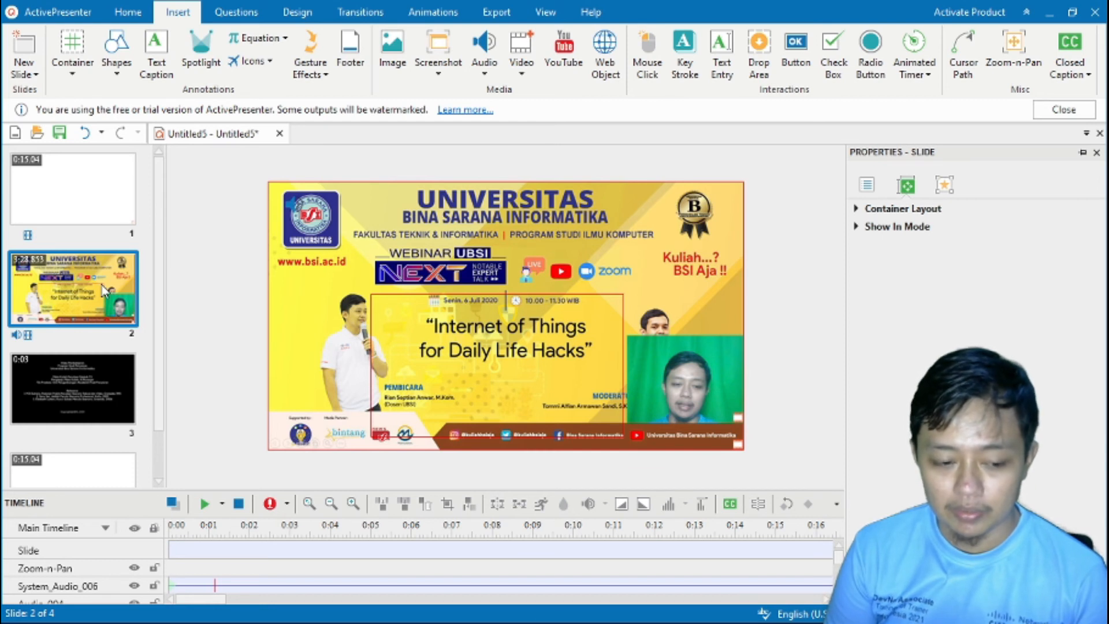
scroll(98, 301, down, 2)
click(79, 333)
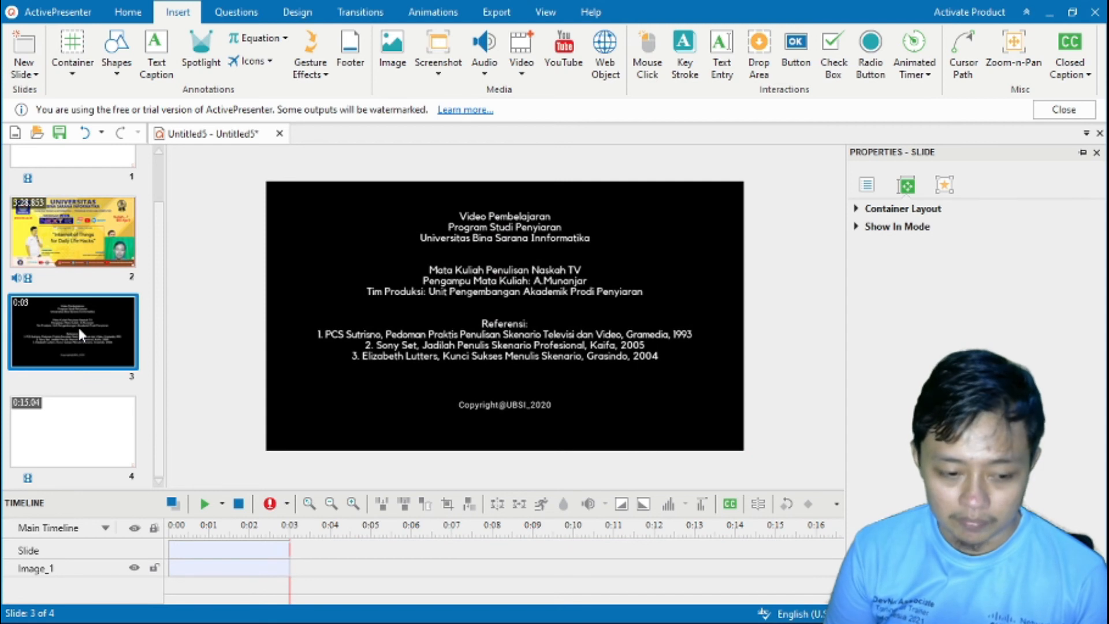
click(77, 413)
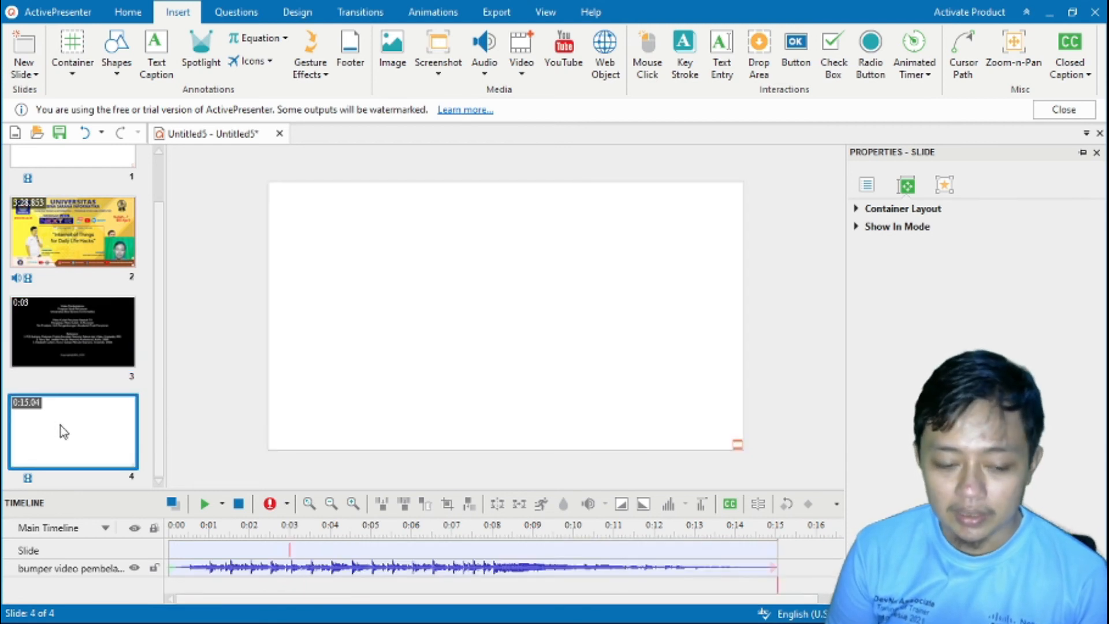
scroll(99, 318, up, 2)
click(123, 190)
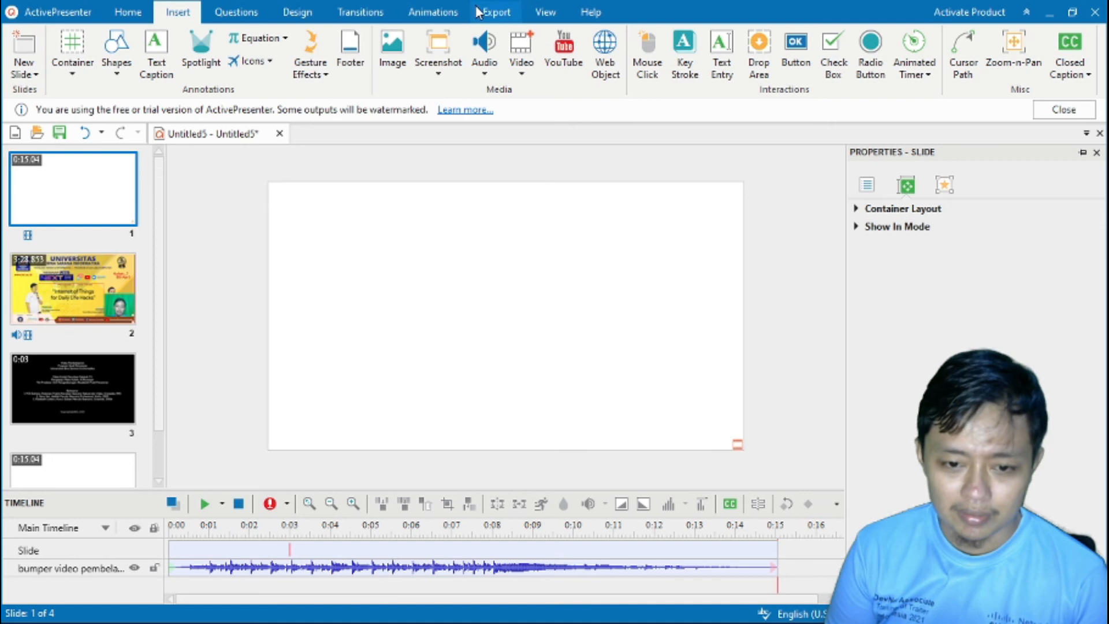
Open the video export settings for the project
click(498, 13)
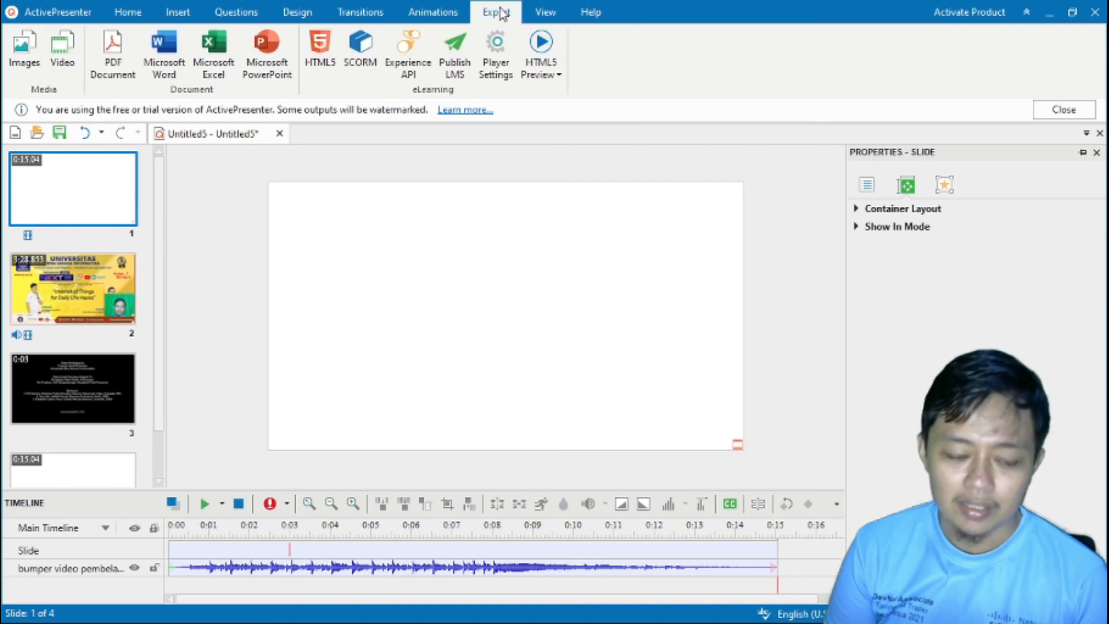
click(61, 54)
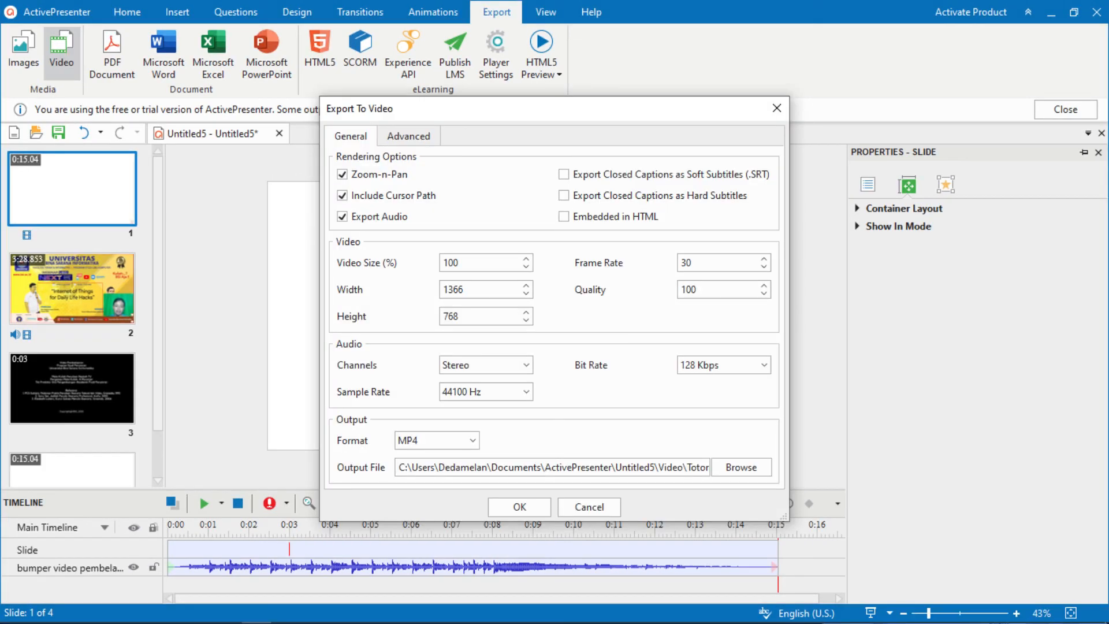